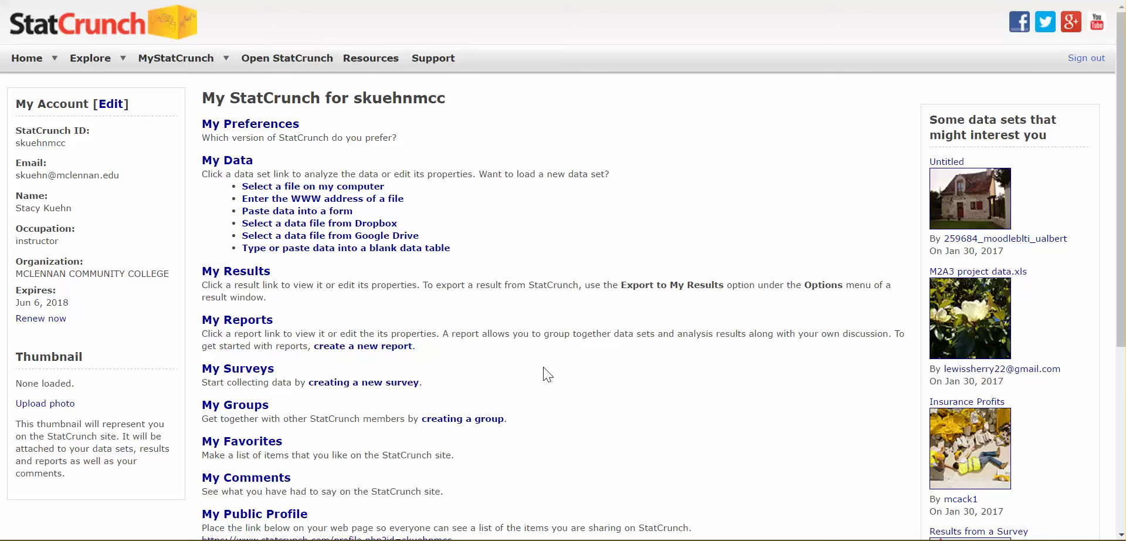
Open My Data and scroll down the list of saved data sets.
left_click(238, 163)
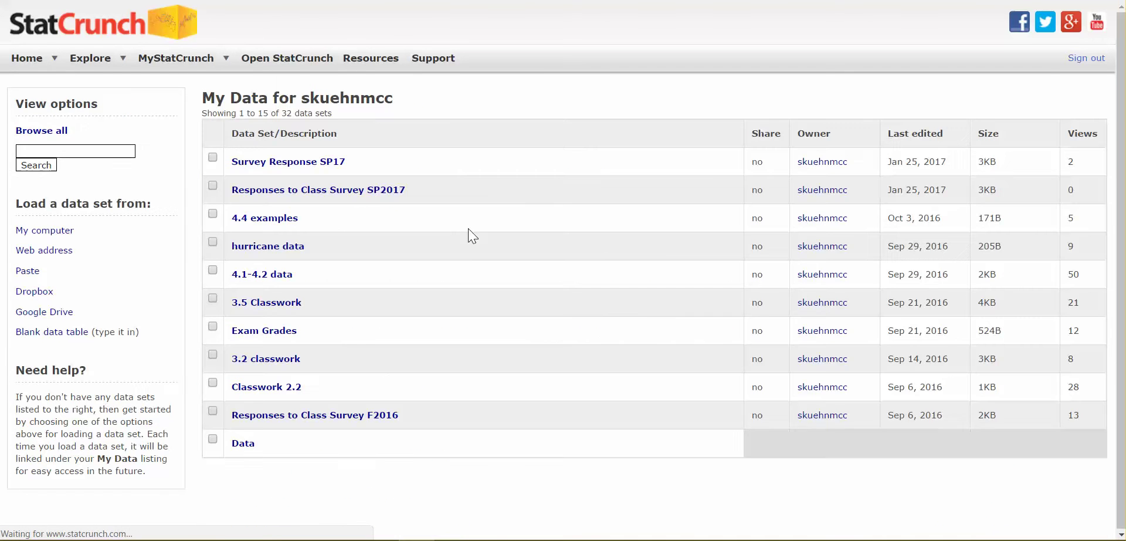
scroll(464, 238, "down", 3)
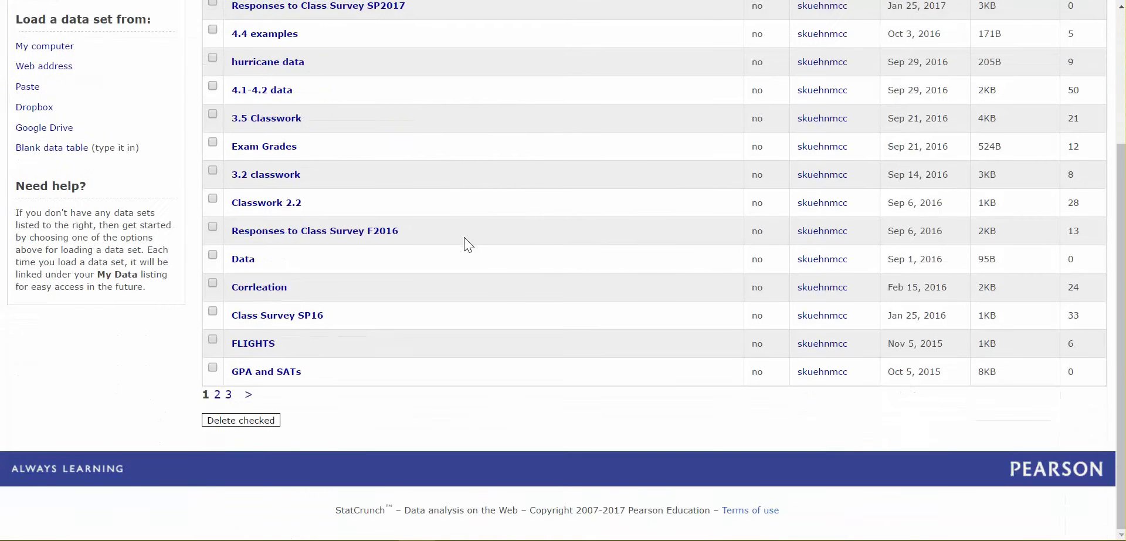
Go to page 2 of the data sets list, where the M&Ms data set is listed.
left_click(248, 395)
scroll(376, 428, "down", 5)
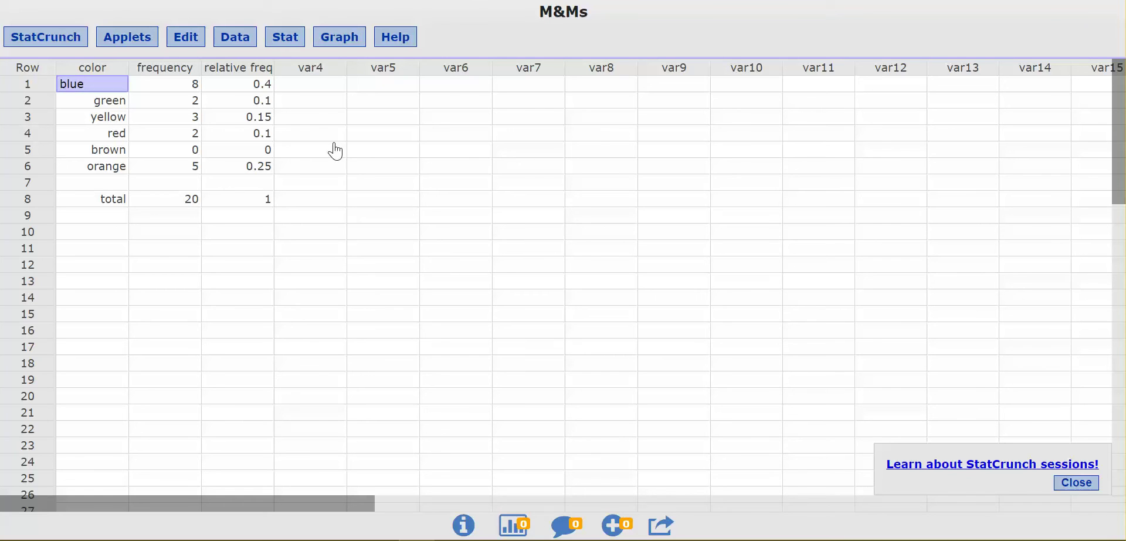
Create a summary bar chart with color as categories and frequency as counts.
left_click(344, 36)
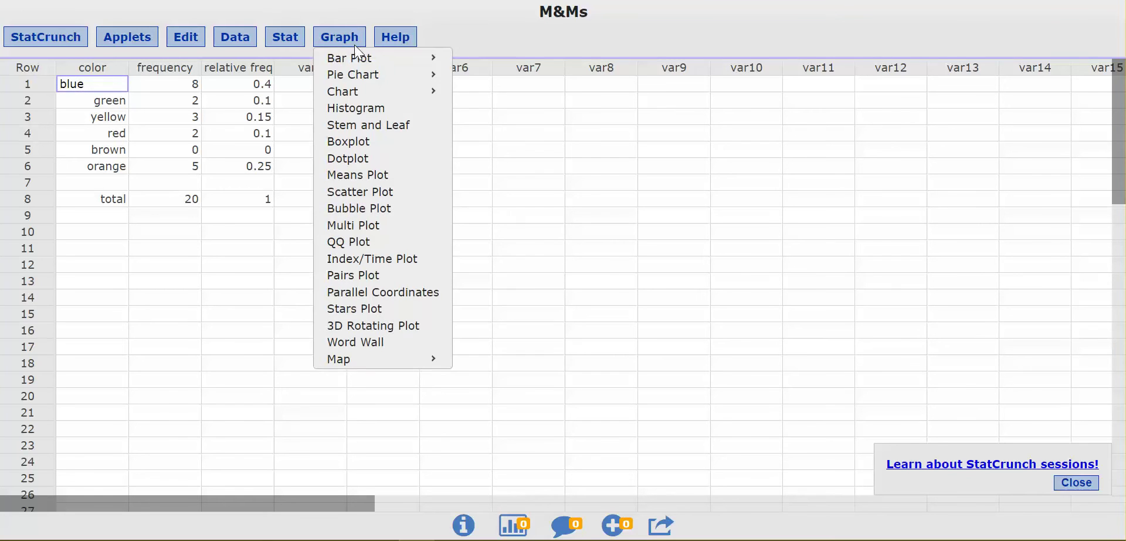
mouse_move(359, 58)
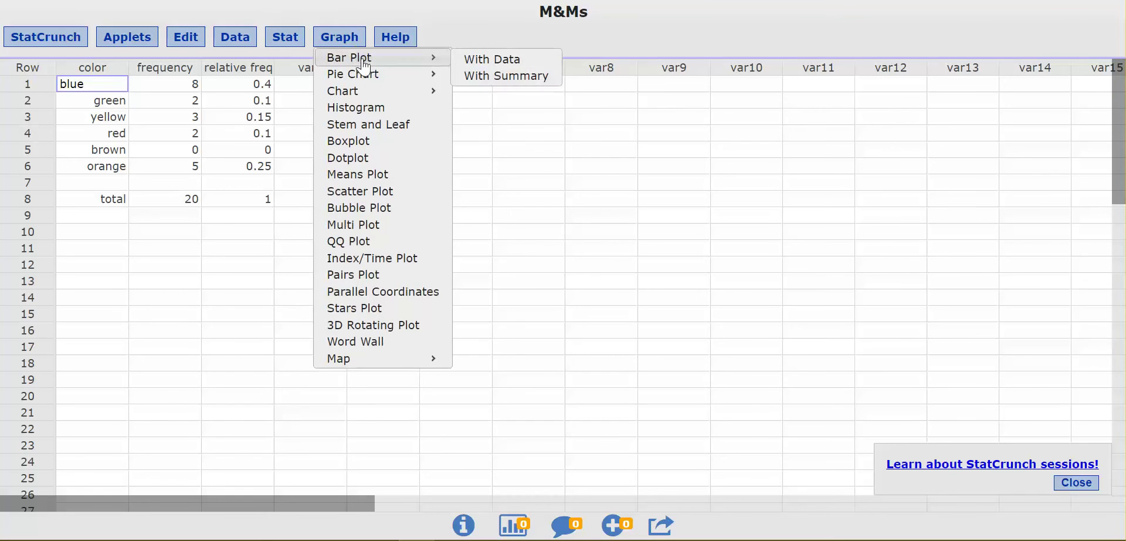
left_click(503, 76)
left_click(501, 70)
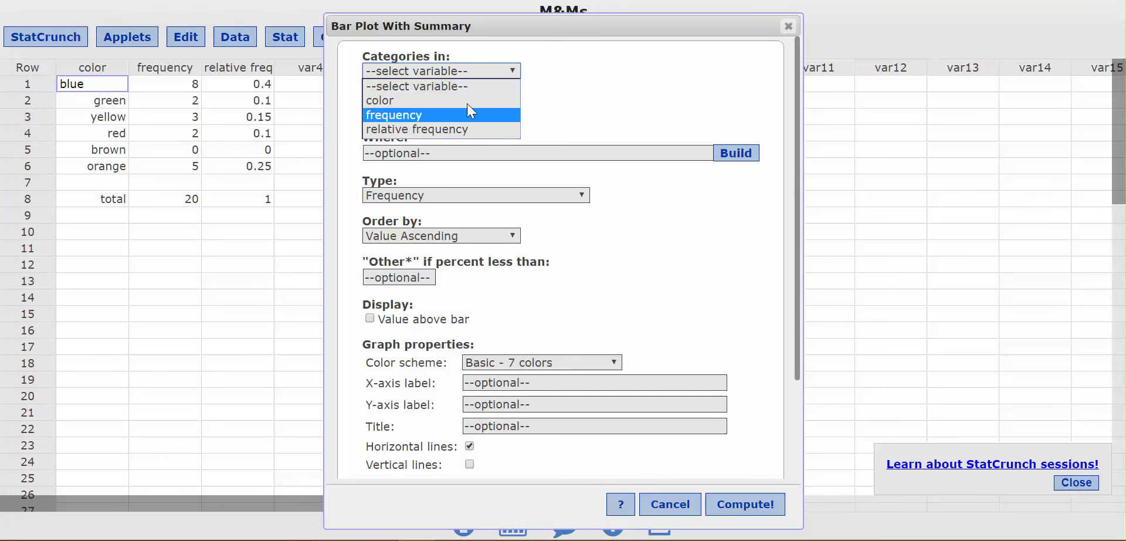
left_click(467, 102)
left_click(456, 111)
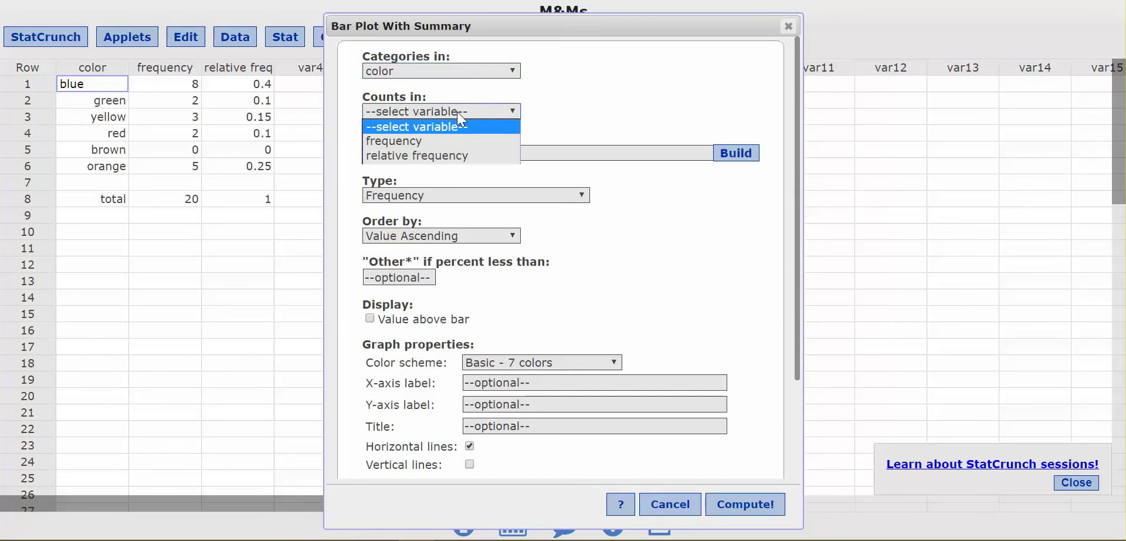
left_click(438, 143)
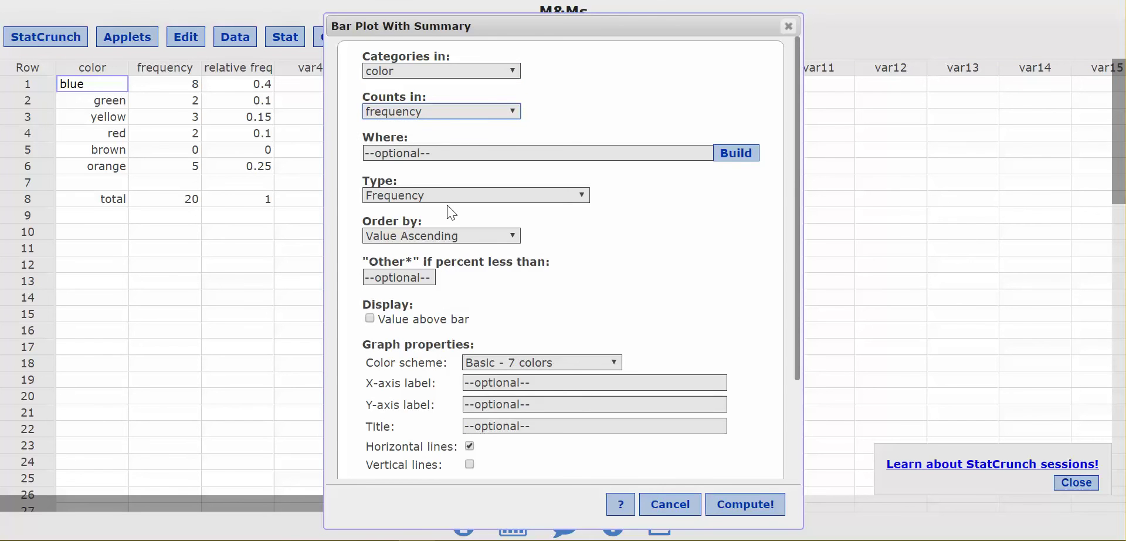
left_click(766, 506)
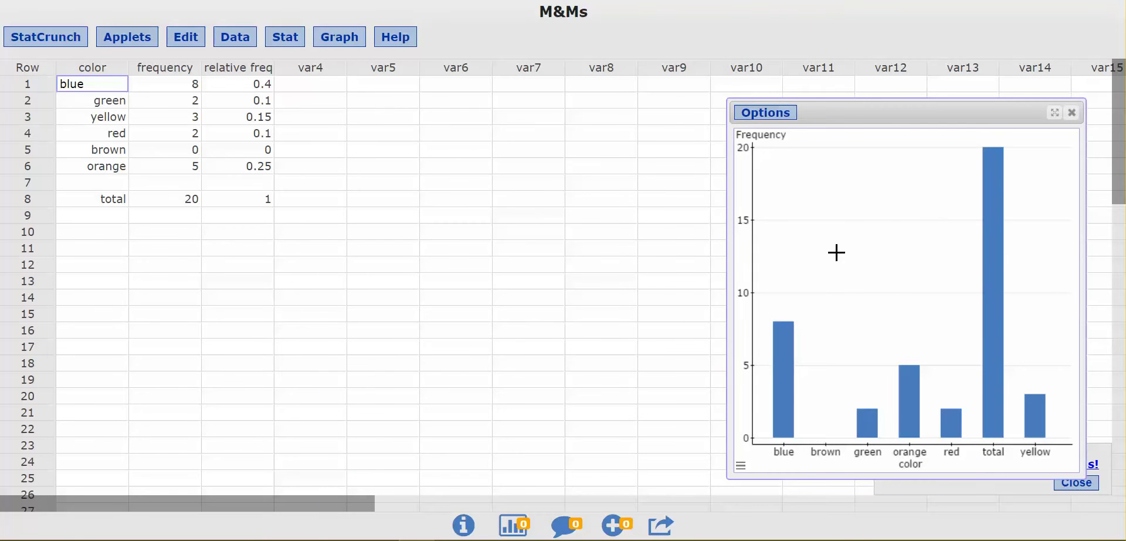
Save the bar chart to My Results titled 'MM Bar Freq'.
left_click(766, 113)
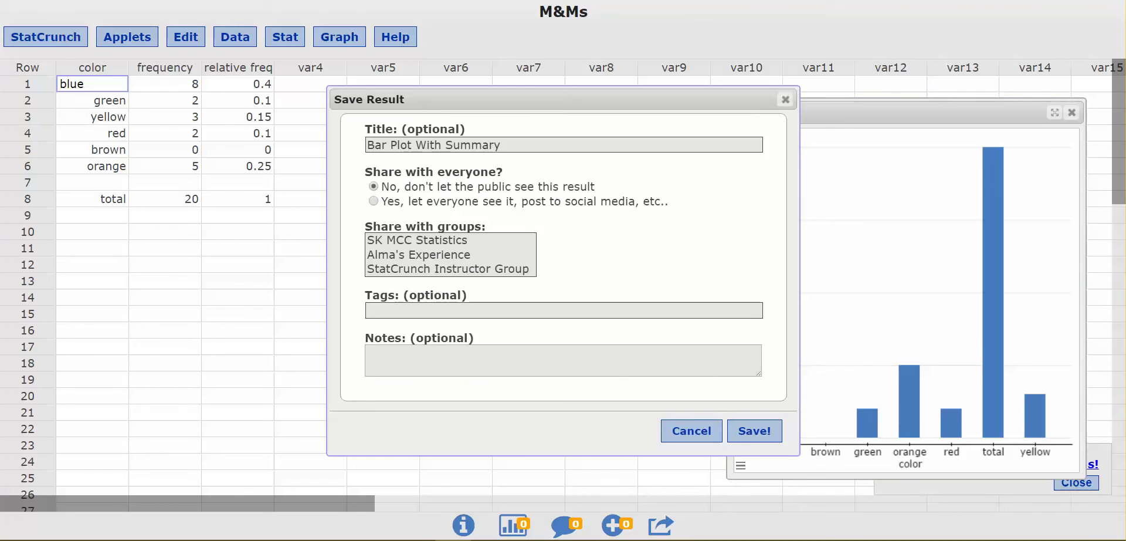
left_click_drag(517, 145, 347, 141)
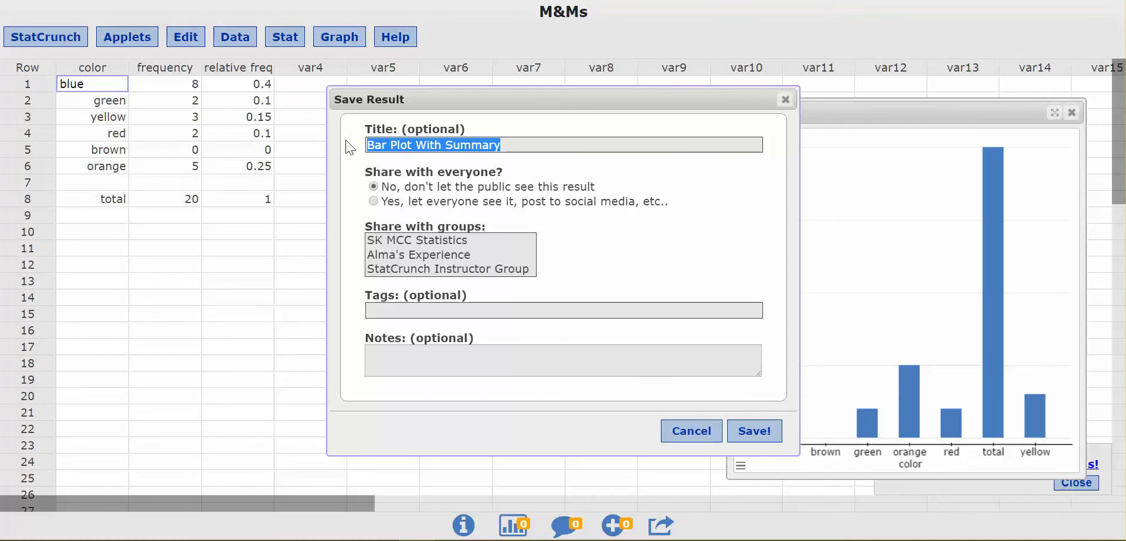
type("MM ")
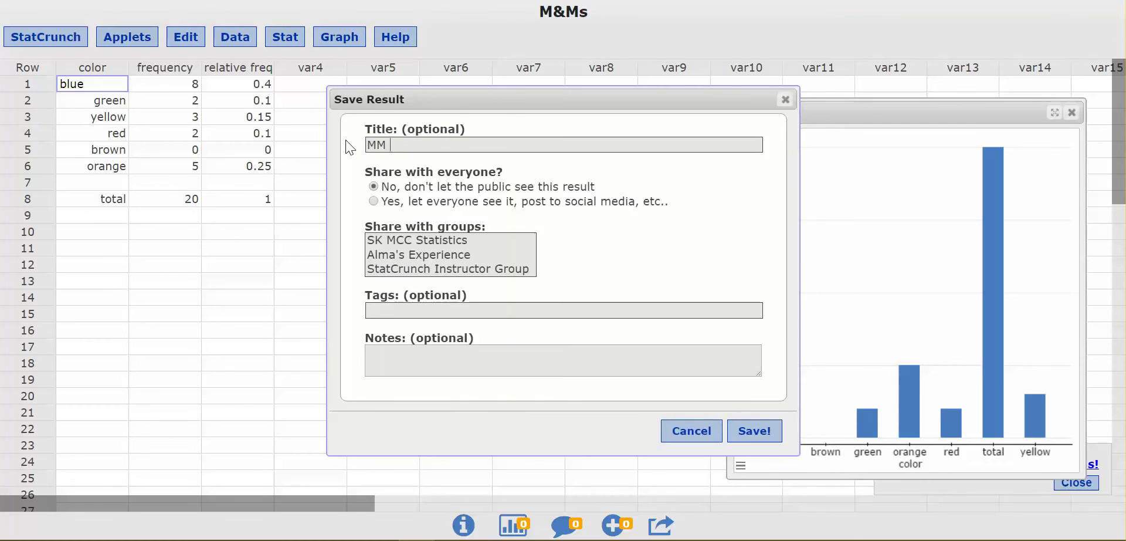
type("Freq B")
key("BackSpace")
key("BackSpace")
key("BackSpace")
key("BackSpace")
key("BackSpace")
key("BackSpace")
type("Bar Freq")
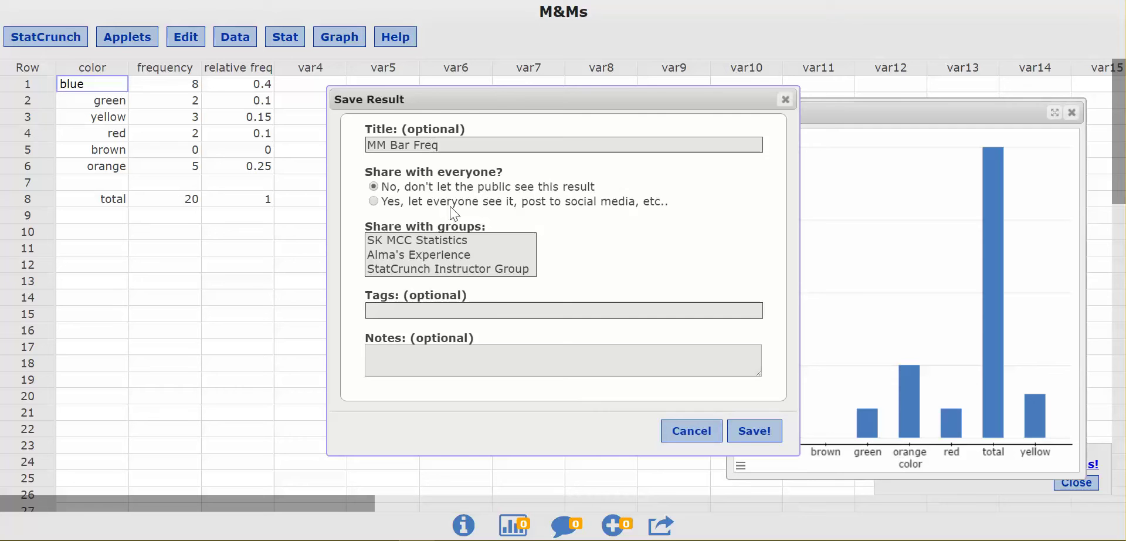
left_click(762, 434)
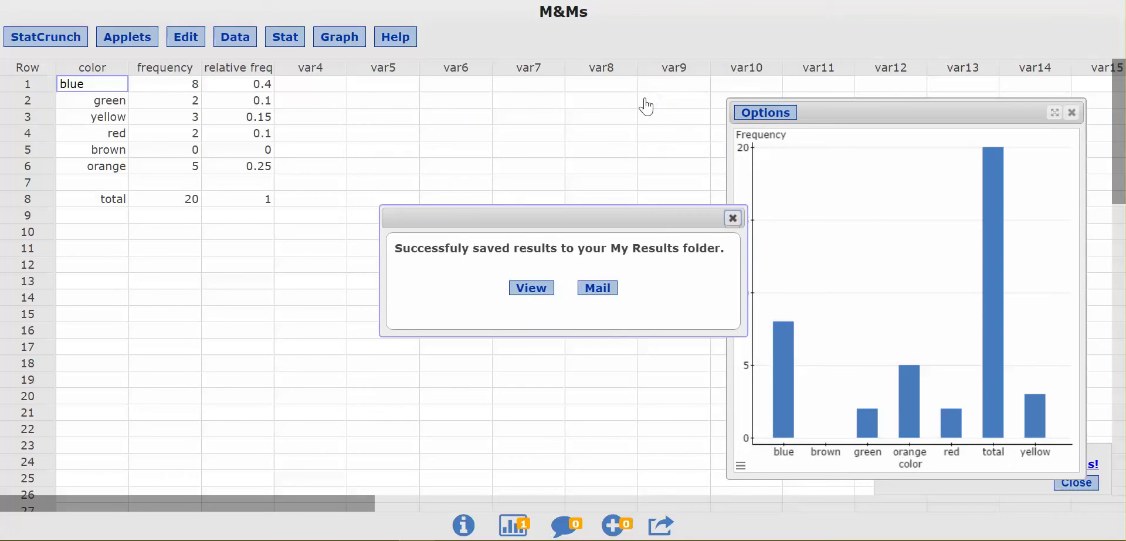
Create a summary pie chart of color by frequency labelled with Count and Percent of Total.
left_click(733, 217)
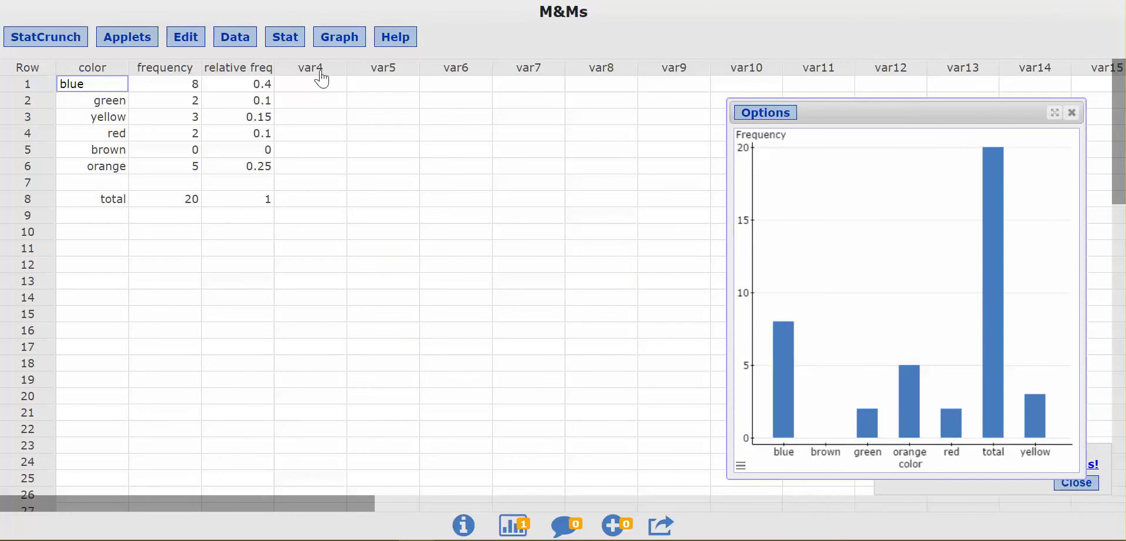
left_click(340, 37)
mouse_move(355, 73)
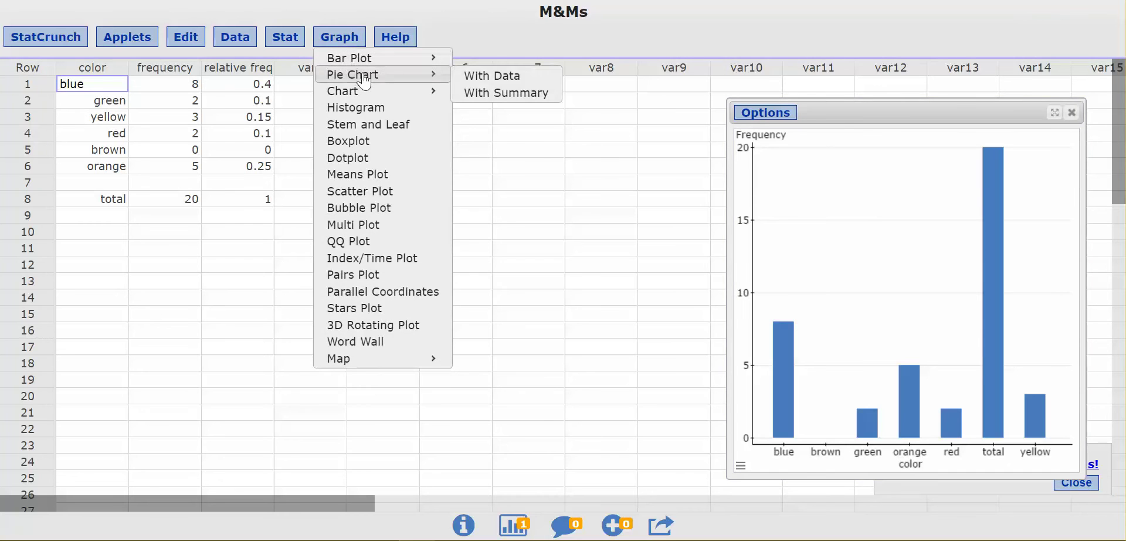
left_click(487, 92)
left_click(454, 71)
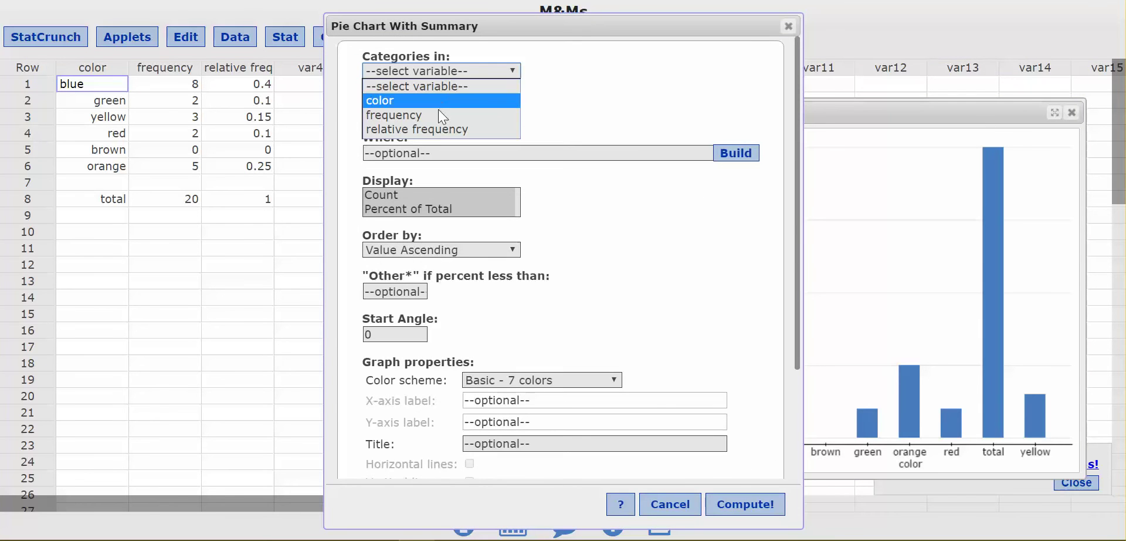
left_click(436, 97)
left_click(429, 110)
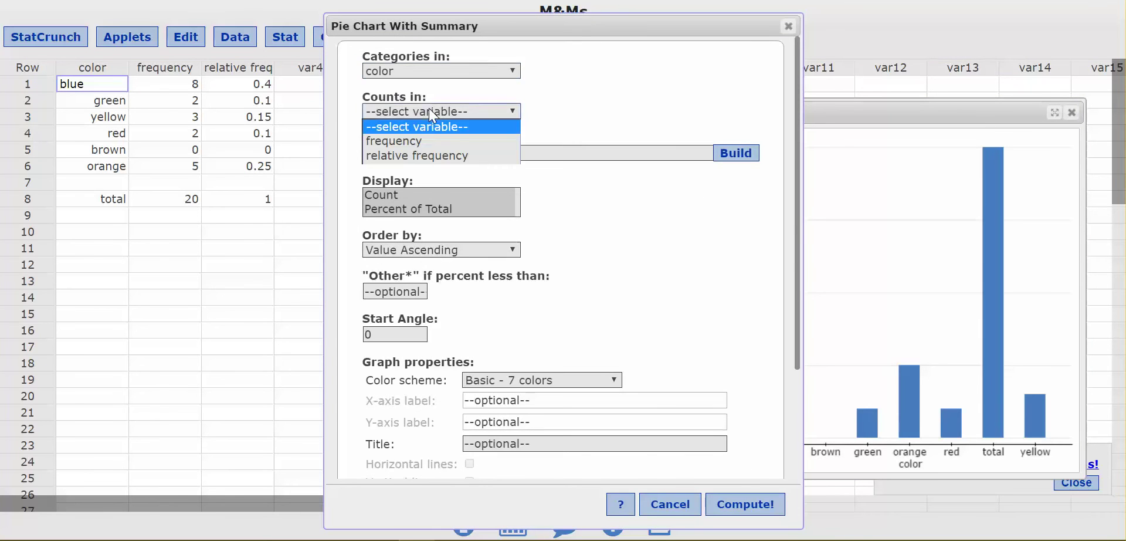
left_click(422, 141)
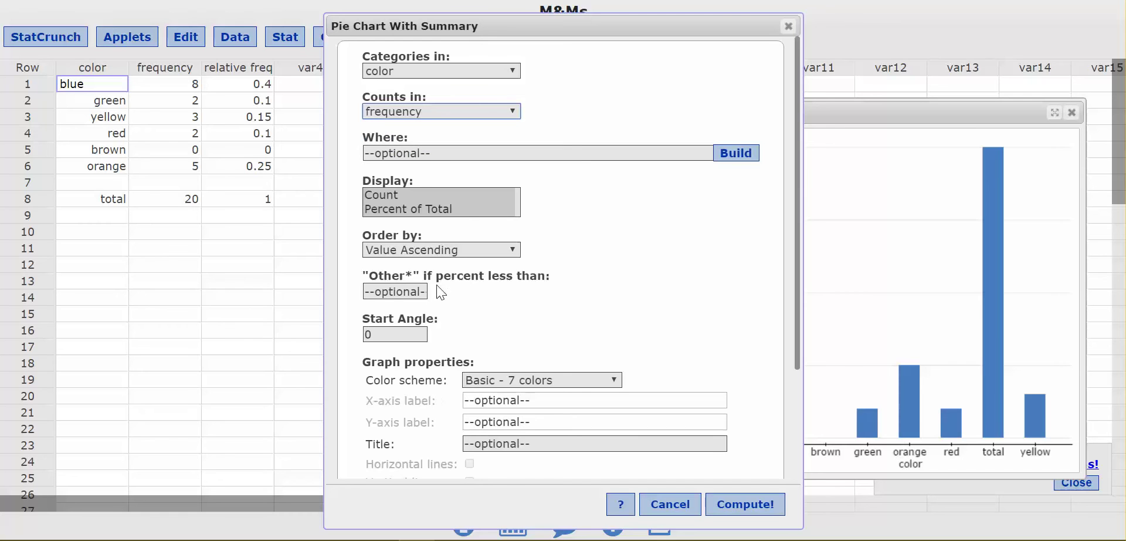
left_click(403, 194)
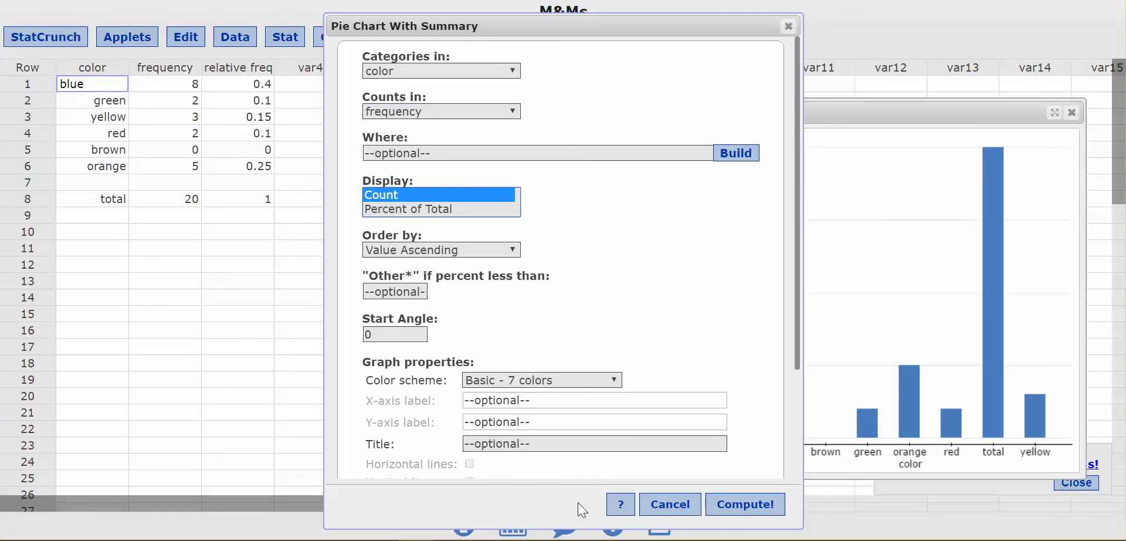
left_click(450, 209)
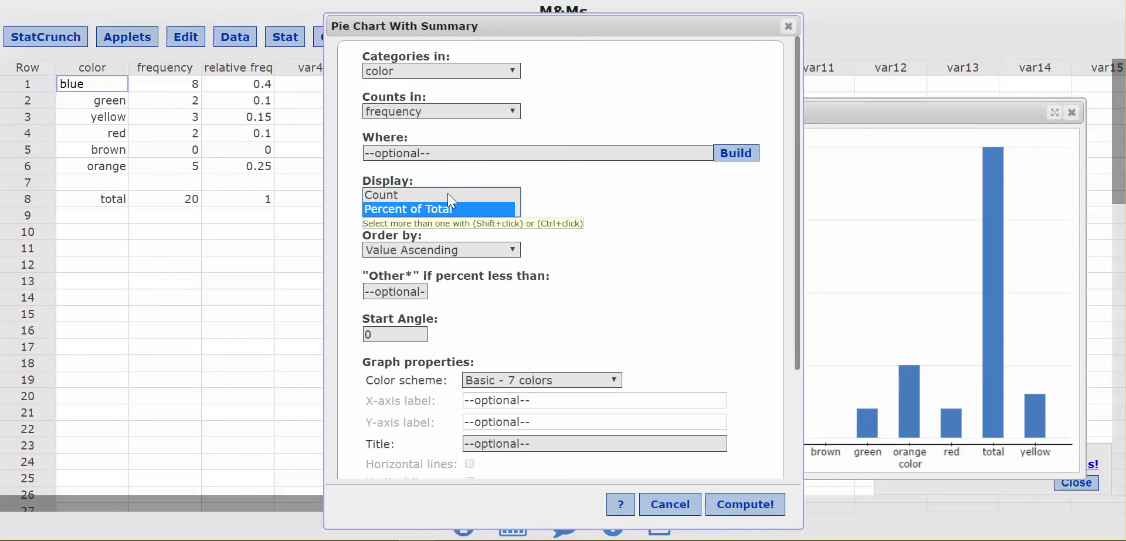
left_click(449, 193, "ctrl")
left_click(745, 502)
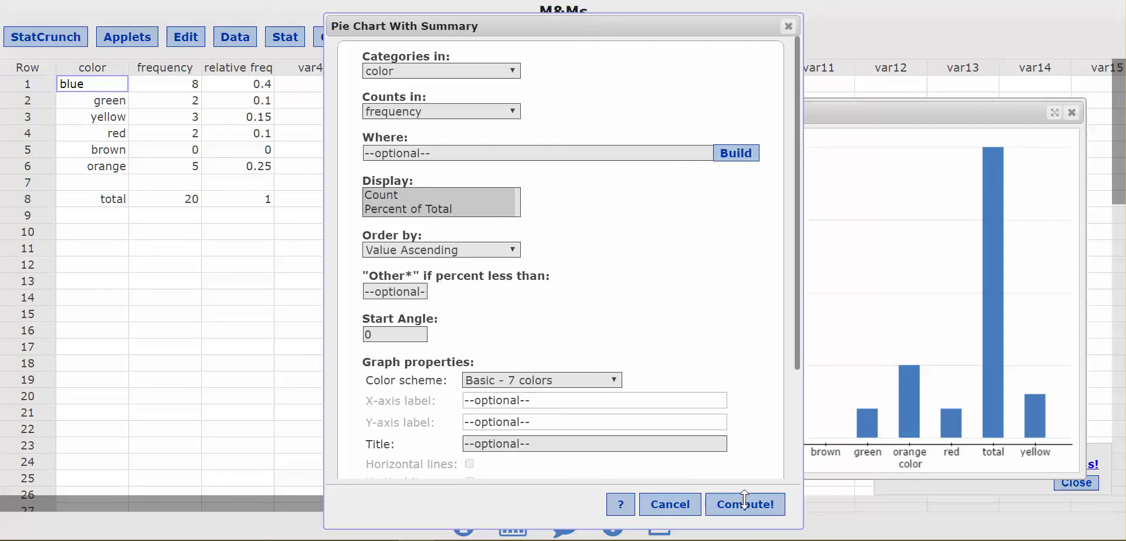
Save the pie chart to My Results titled 'MM Pie Chart'.
left_click_drag(769, 126, 434, 105)
left_click(302, 109)
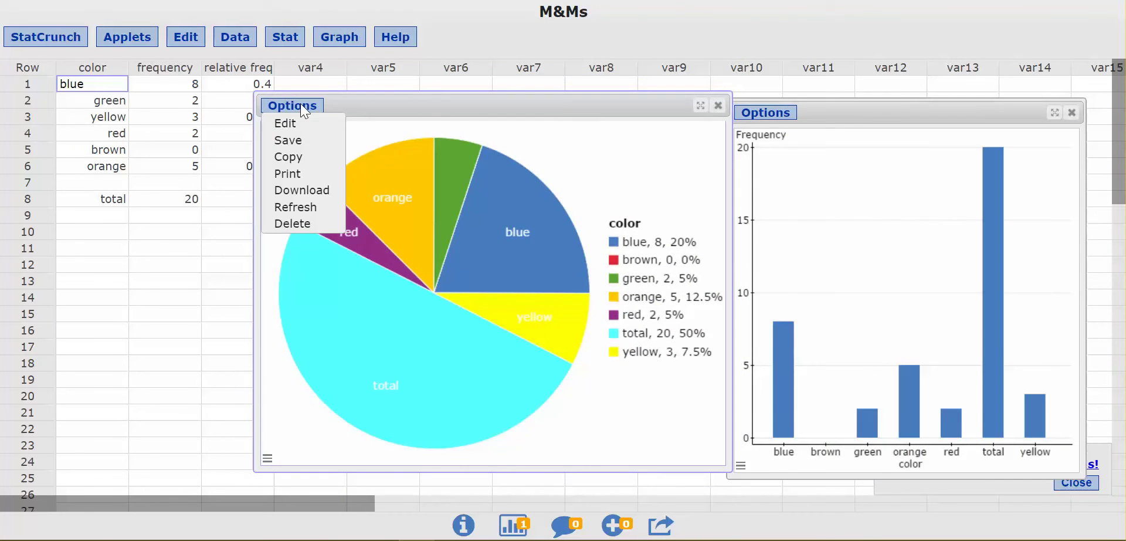
left_click(296, 140)
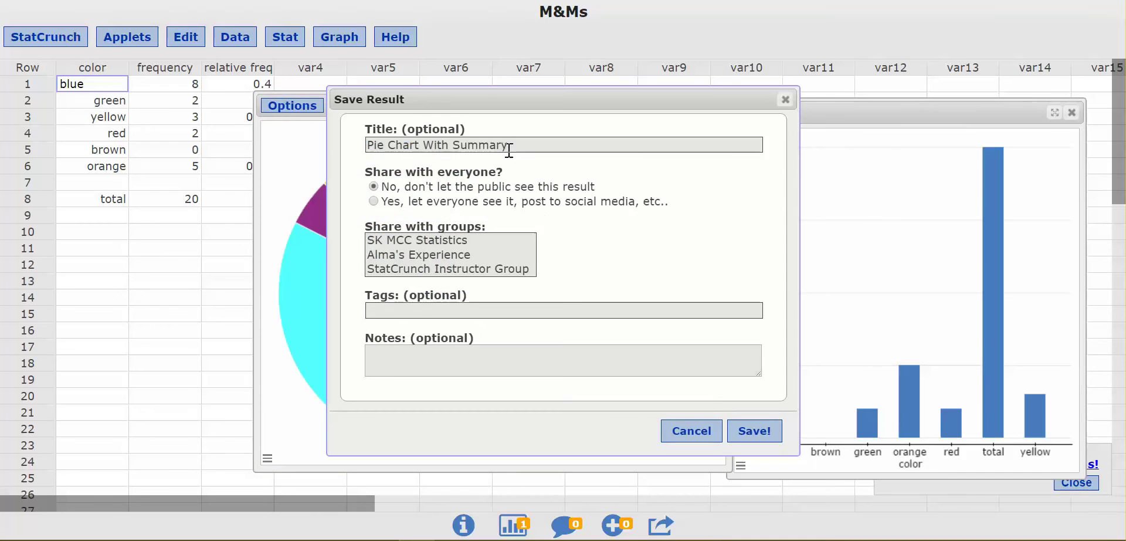
left_click_drag(508, 147, 247, 138)
type("MM ")
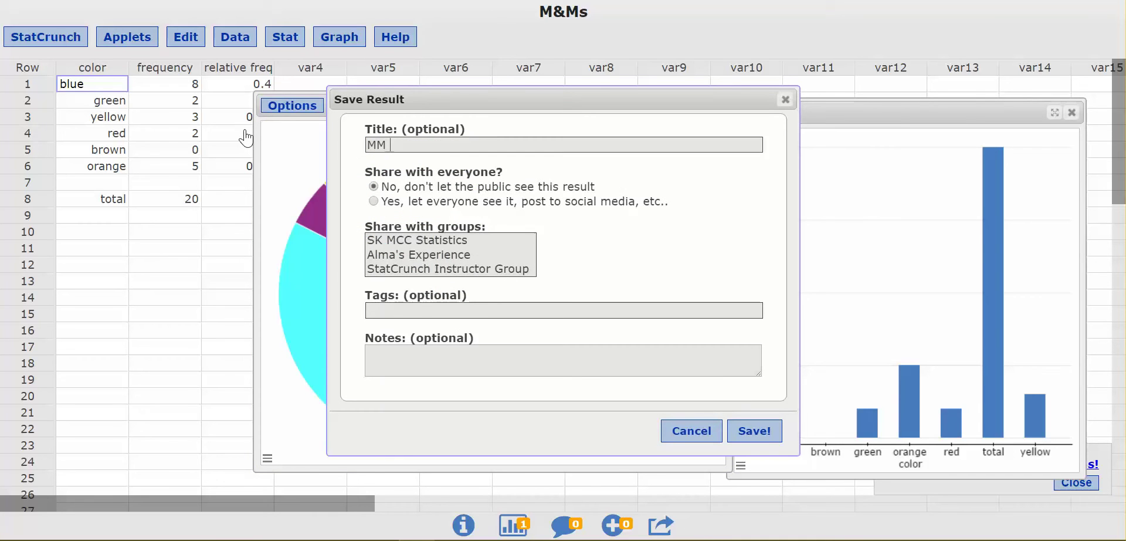
type("Pie Chart")
left_click(755, 434)
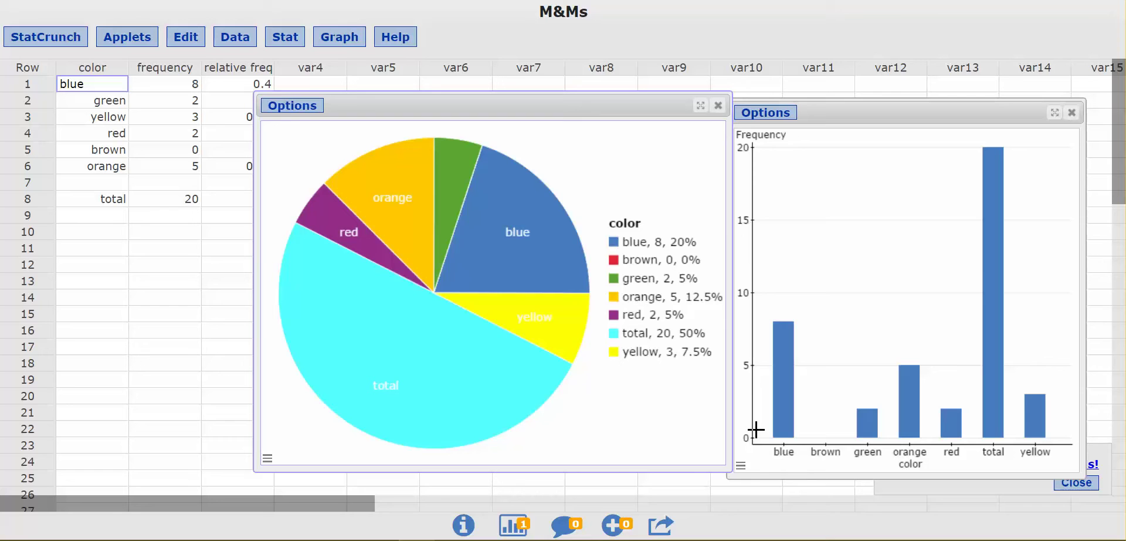
Dismiss the save message and go from MyStatCrunch to the My Reports list.
left_click(733, 218)
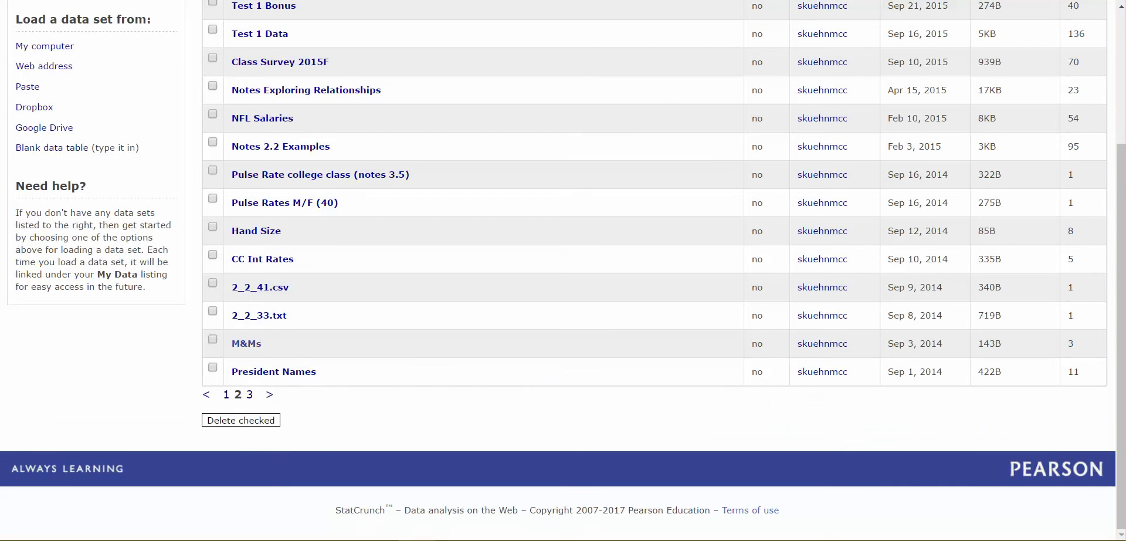
scroll(314, 122, "up", 3)
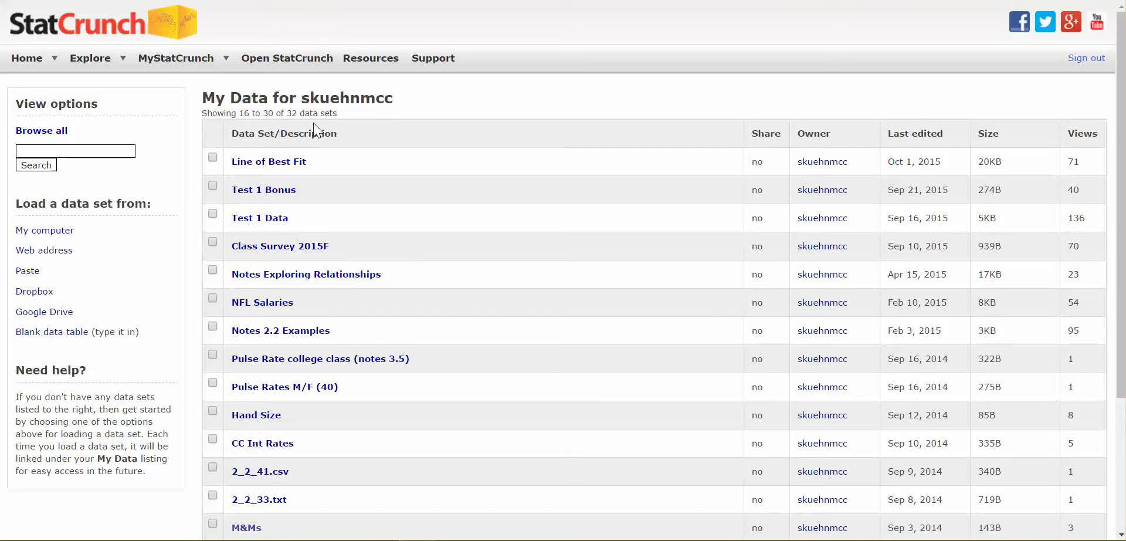
left_click(165, 61)
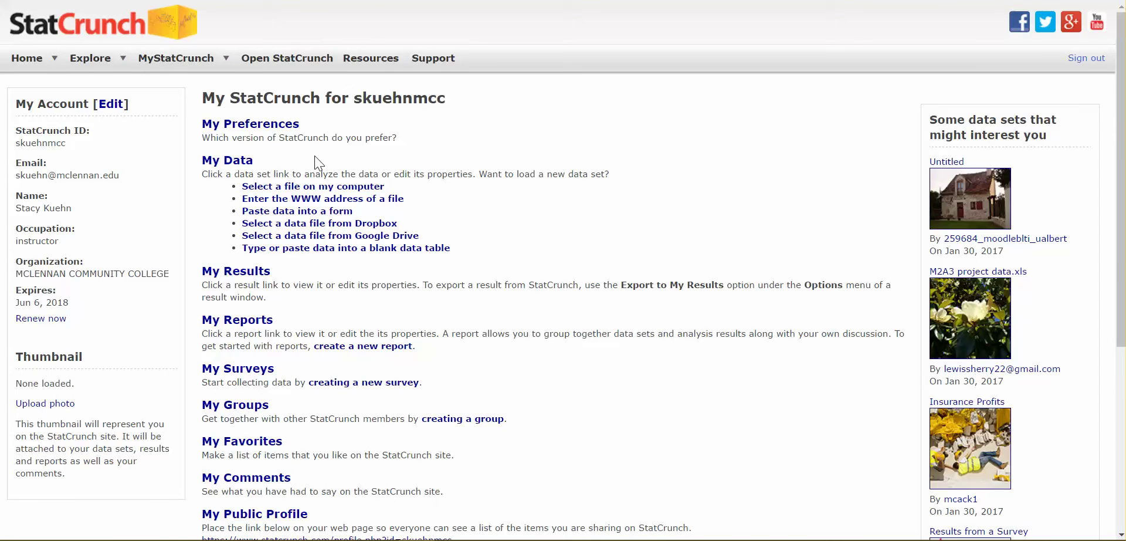
scroll(314, 145, "down", 3)
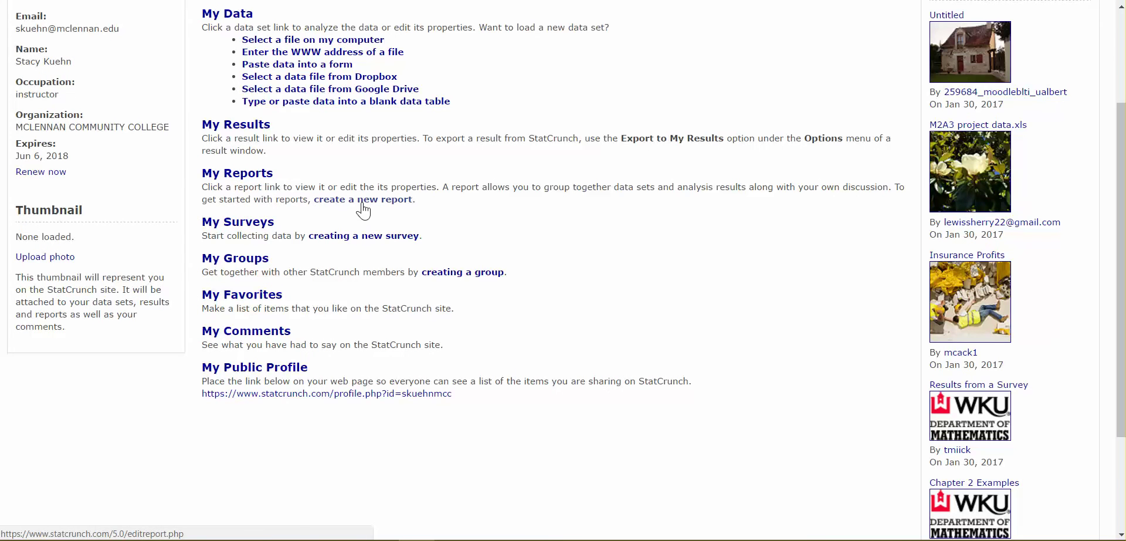
left_click(238, 173)
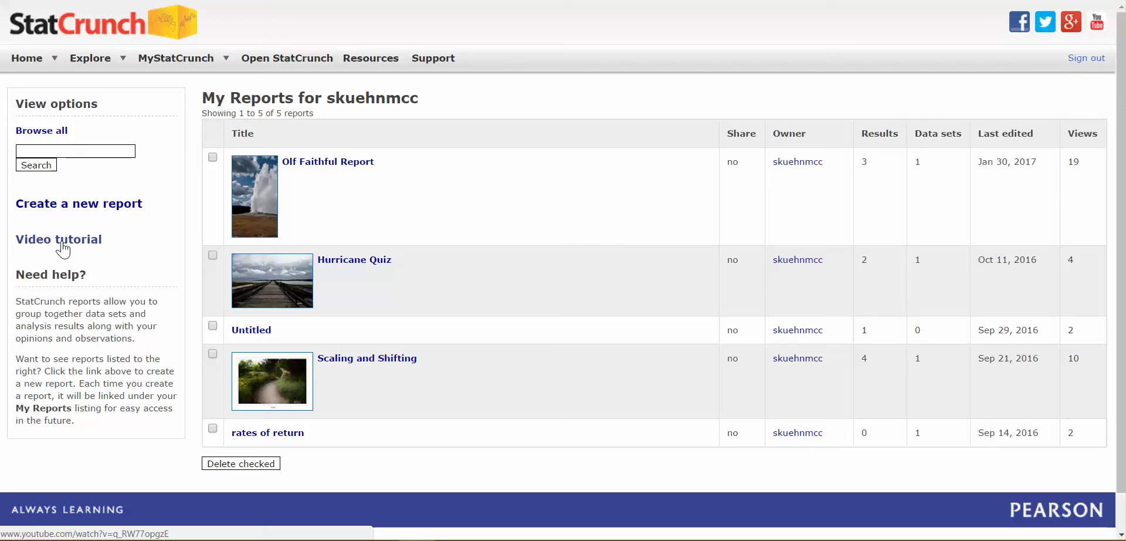
Create a new report titled 'M&M's'.
left_click(80, 210)
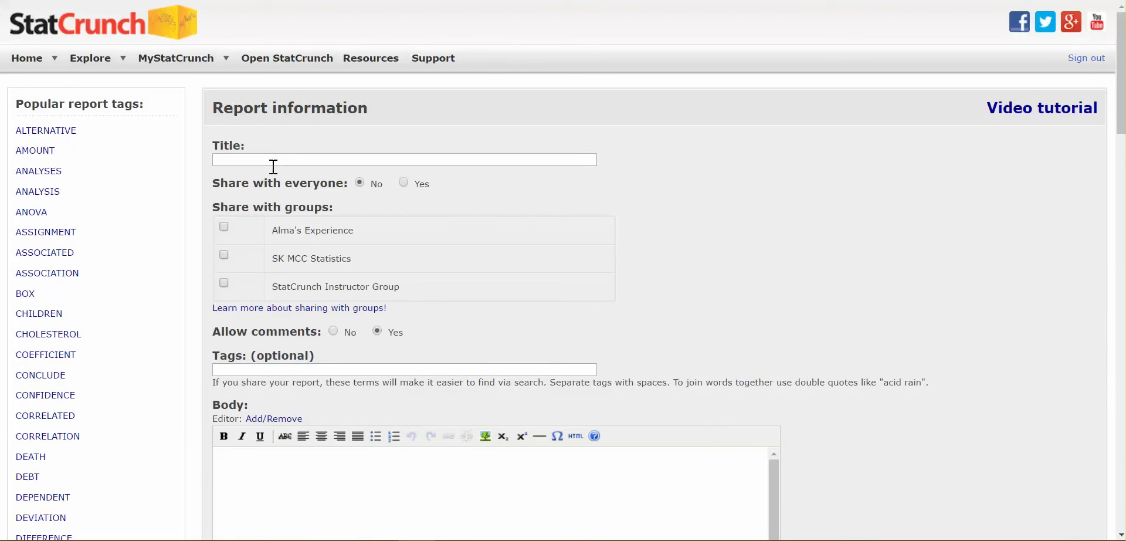
left_click(275, 159)
type("M")
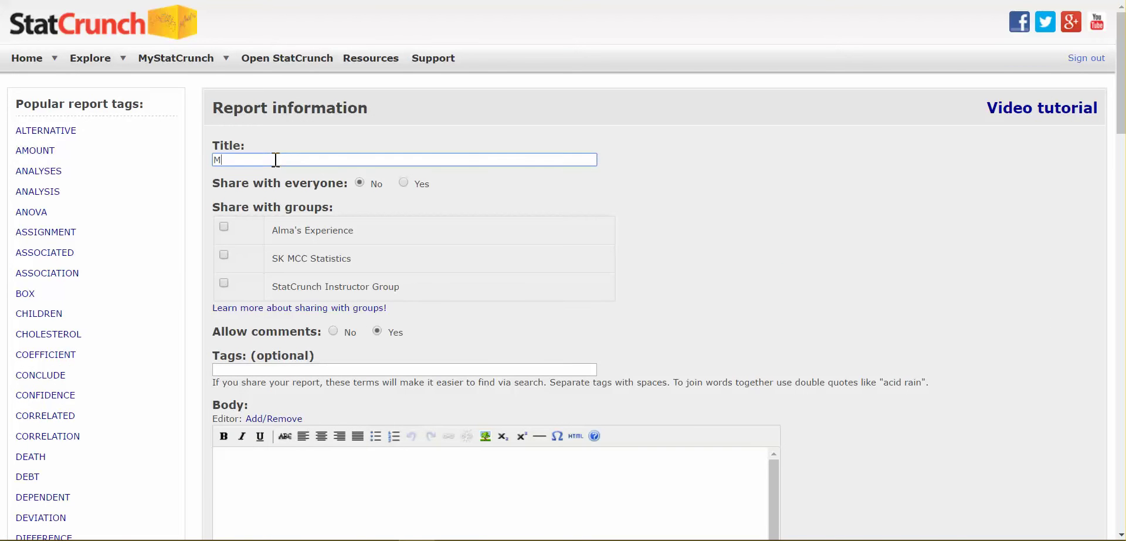
type("&M's")
scroll(459, 259, "down", 4)
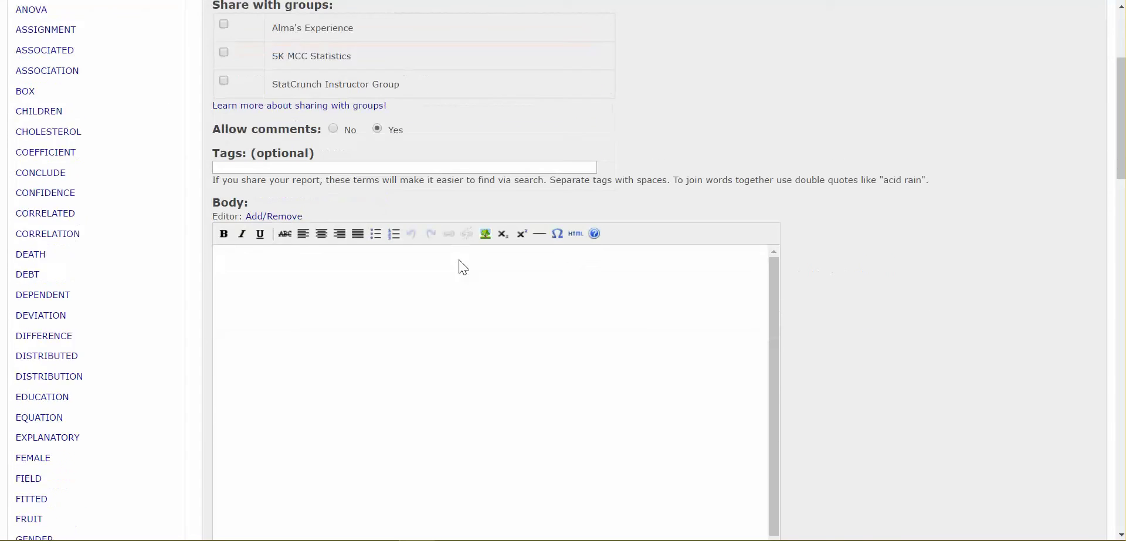
scroll(460, 260, "down", 1)
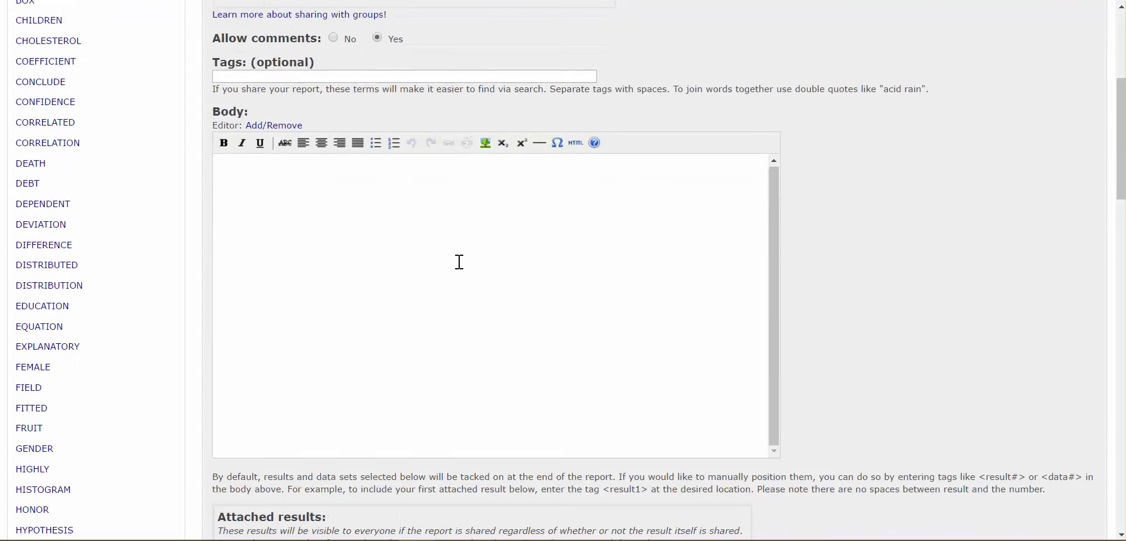
Write the intro line 'Introduction about what you are reporting on.' in the report body.
left_click(338, 167)
type("Introduction about you")
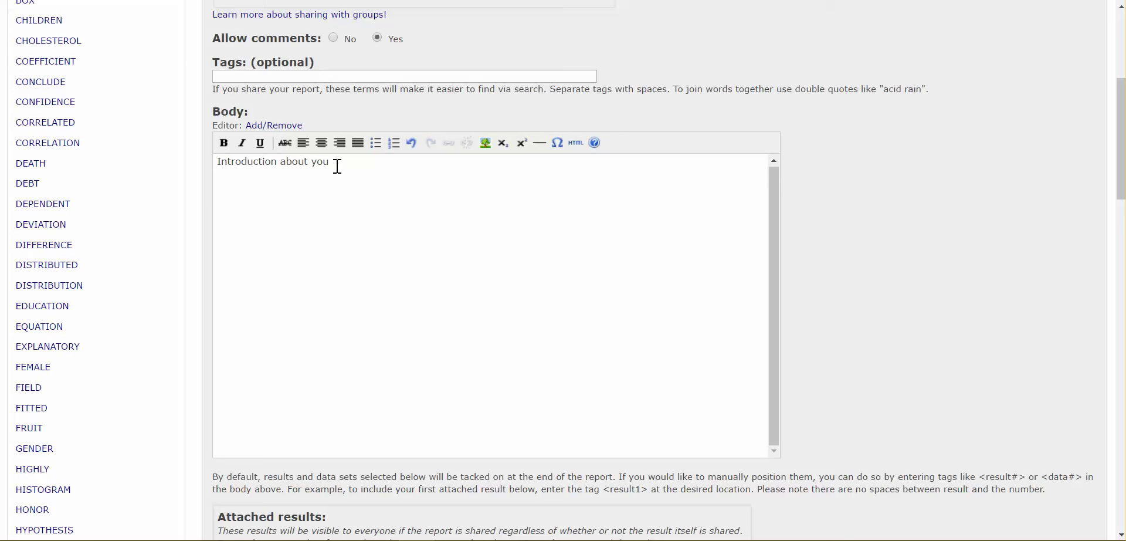
key("BackSpace")
key("BackSpace")
key("BackSpace")
type("what you ")
type("are reporting on")
type(".")
Add 'The following is the freq dist table for M&M' followed by the <data1> tag.
type("The following ")
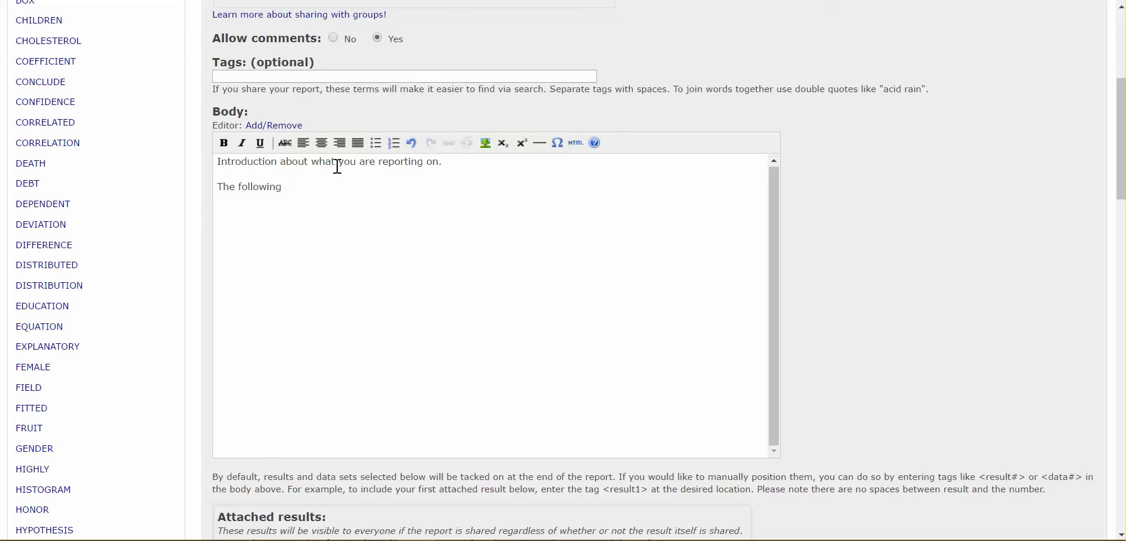
type("is the frequ")
key("BackSpace")
type("dist table")
type(" for ")
type("M")
type("OM")
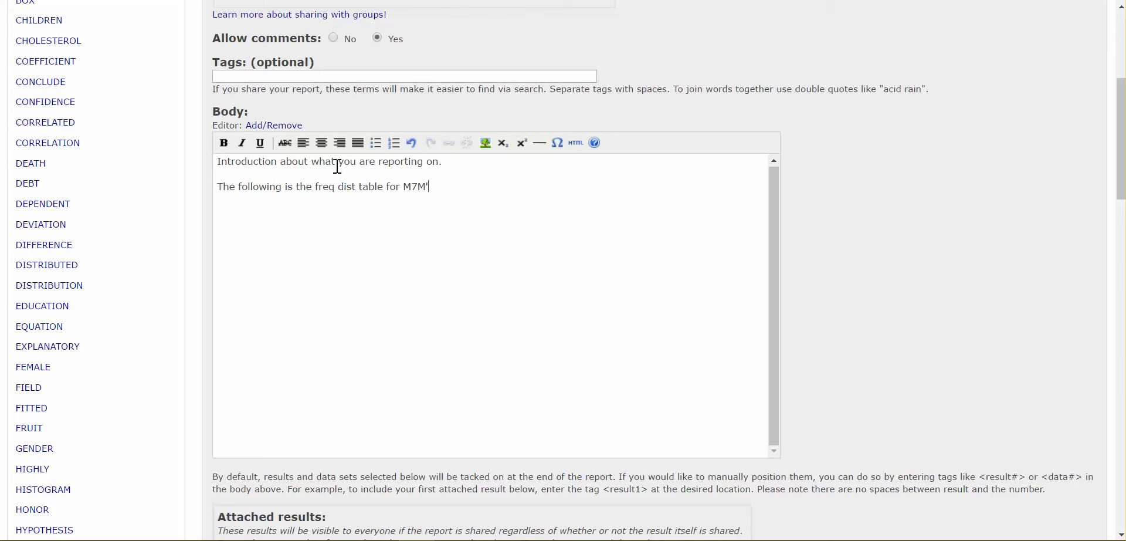
key("BackSpace")
key("BackSpace")
type("&m")
key("BackSpace")
type("M")
type("<")
type("data")
type("1>")
Attach the M&Ms data set to the report as Data set 1.
scroll(352, 242, "down", 5)
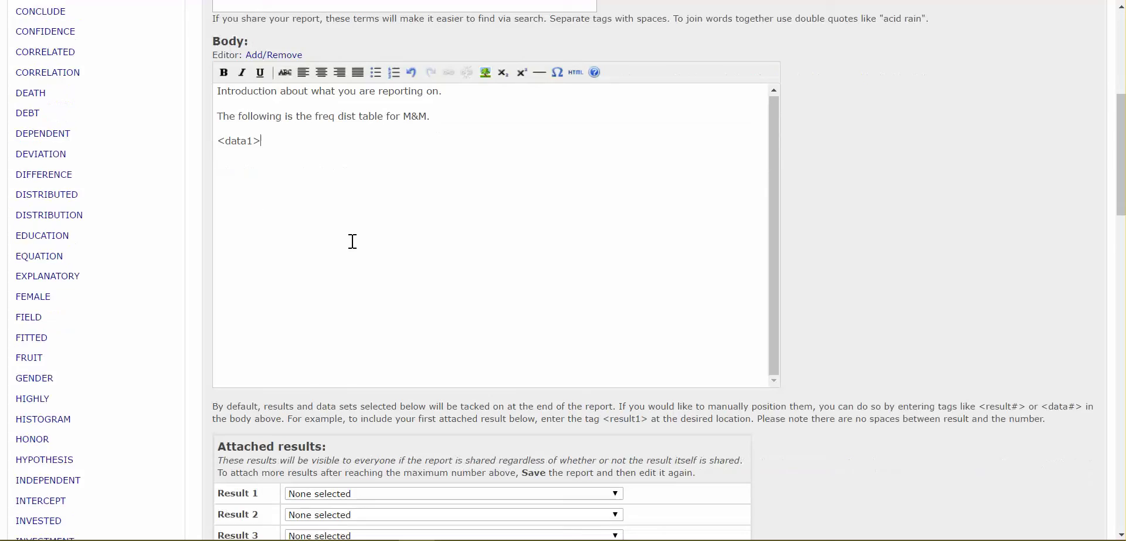
scroll(352, 241, "down", 3)
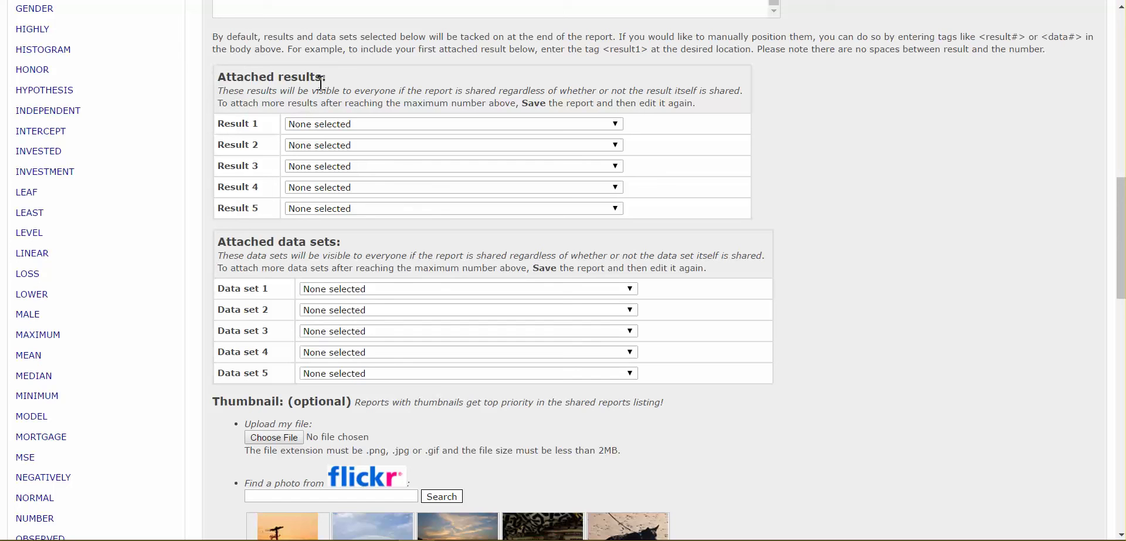
left_click(366, 290)
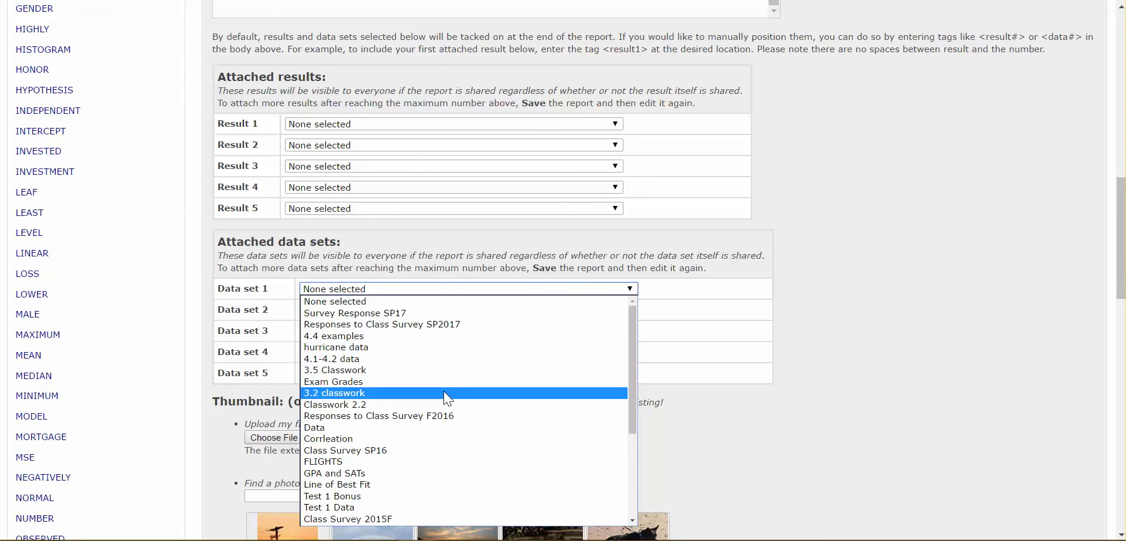
scroll(444, 391, "down", 3)
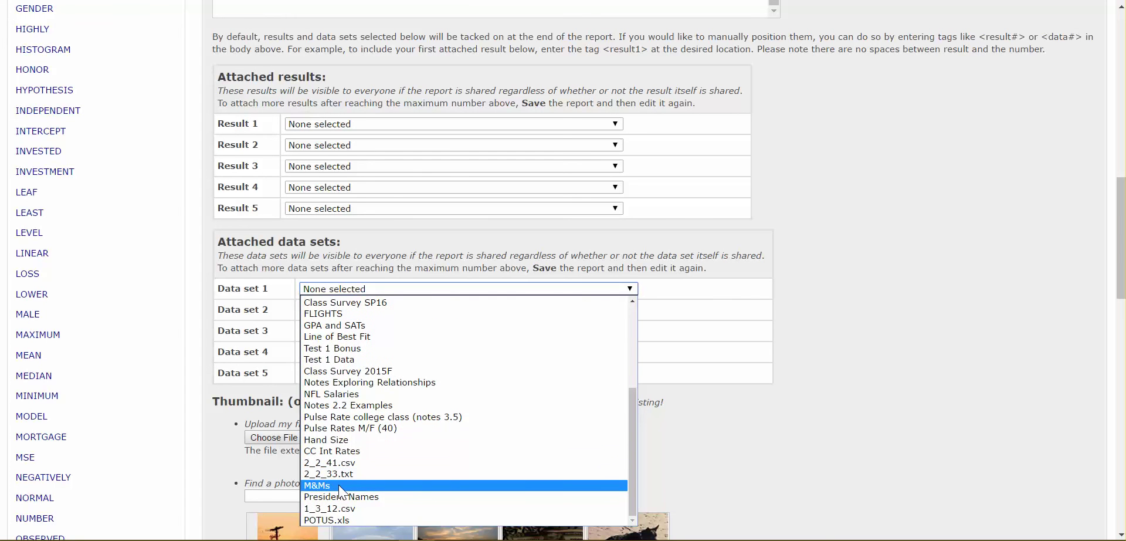
left_click(339, 484)
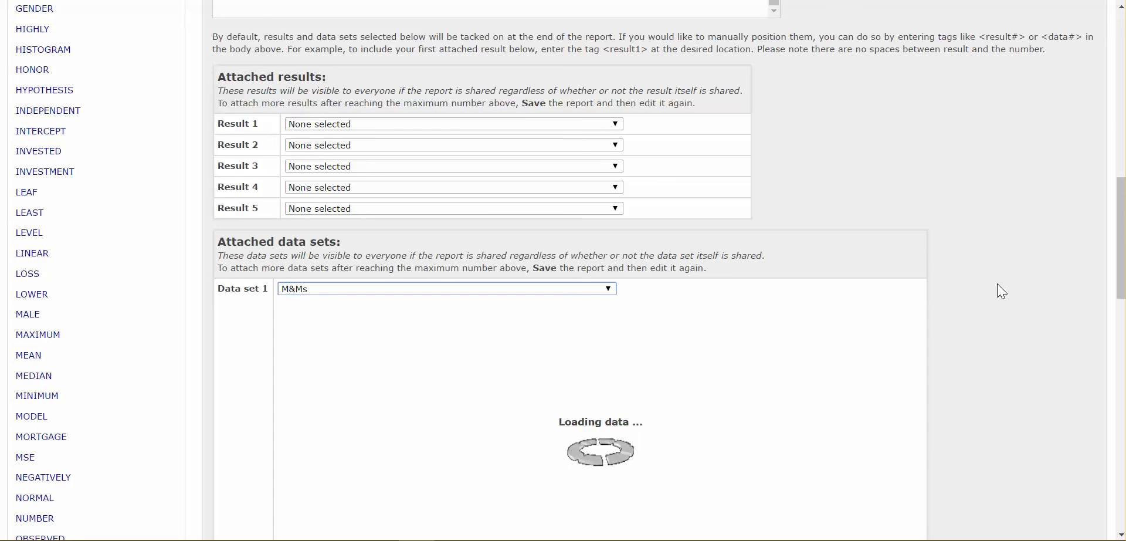
scroll(997, 291, "down", 3)
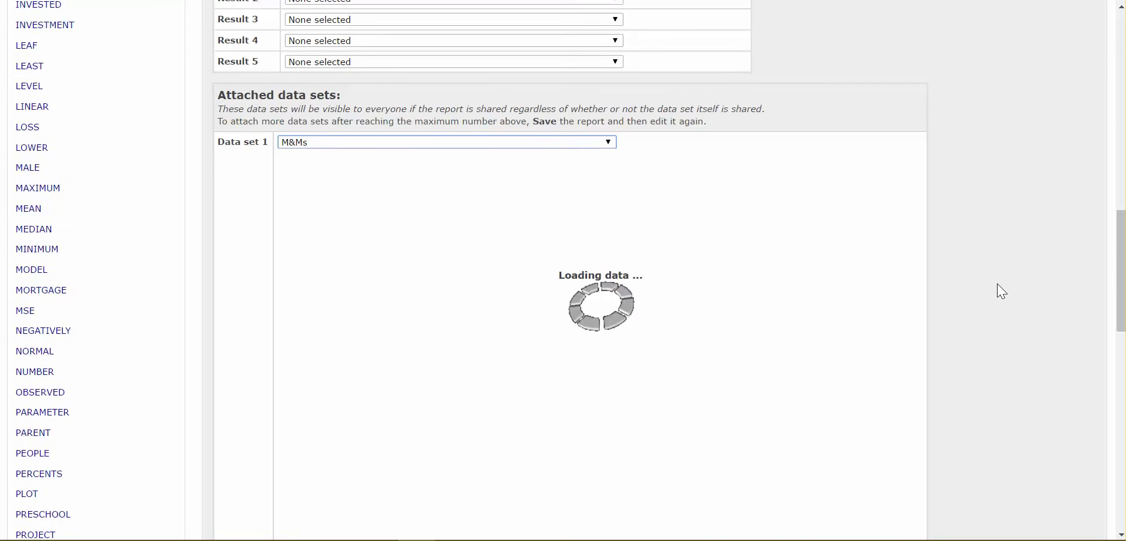
scroll(998, 291, "down", 2)
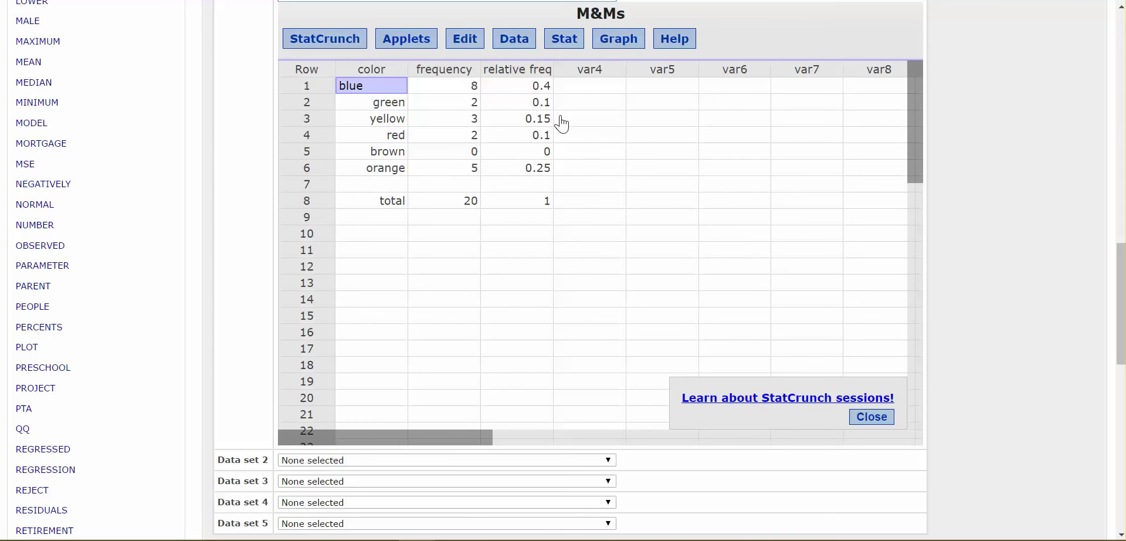
scroll(988, 219, "up", 12)
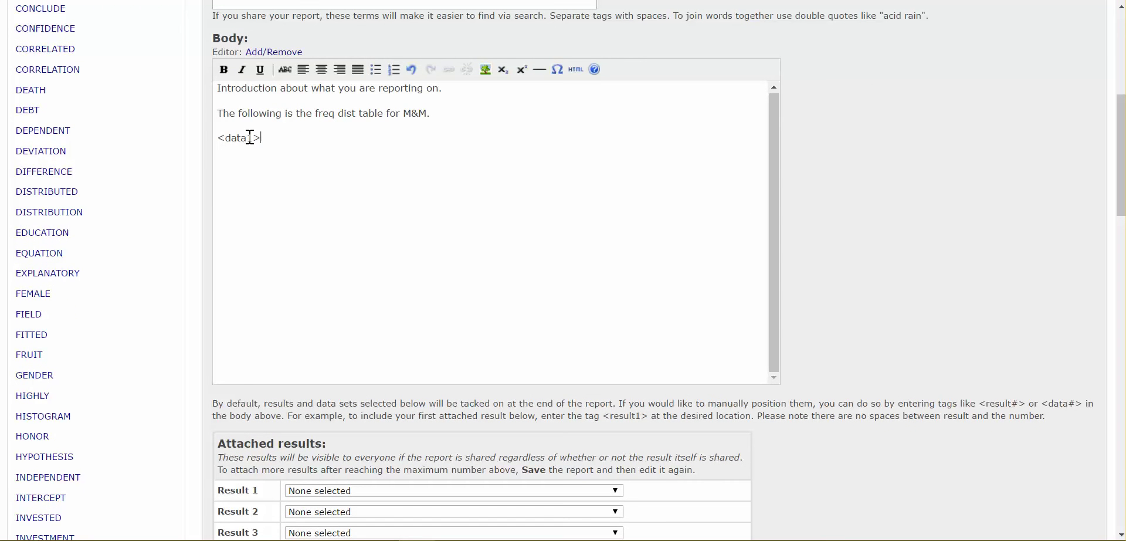
Add the line 'Below is the frequency bar graph for the data.' after <data1>.
left_click_drag(258, 138, 217, 139)
left_click(276, 137)
key("Return")
type("Below is the frequency bar gap")
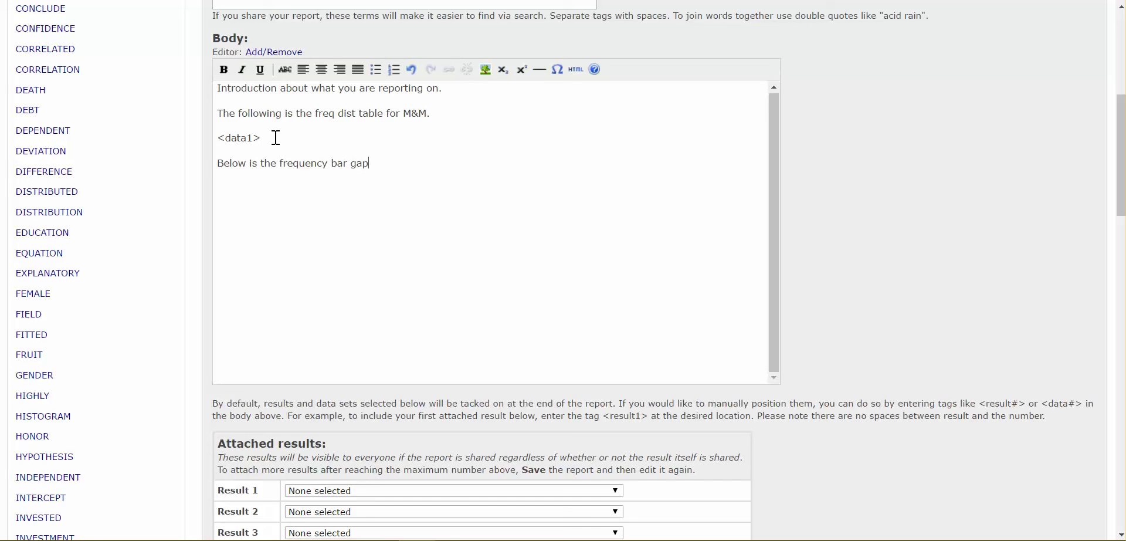
key("BackSpace")
key("BackSpace")
type("raph for the data.")
Put a <result1> tag on the line below the bar graph sentence.
left_click_drag(275, 137, 222, 133)
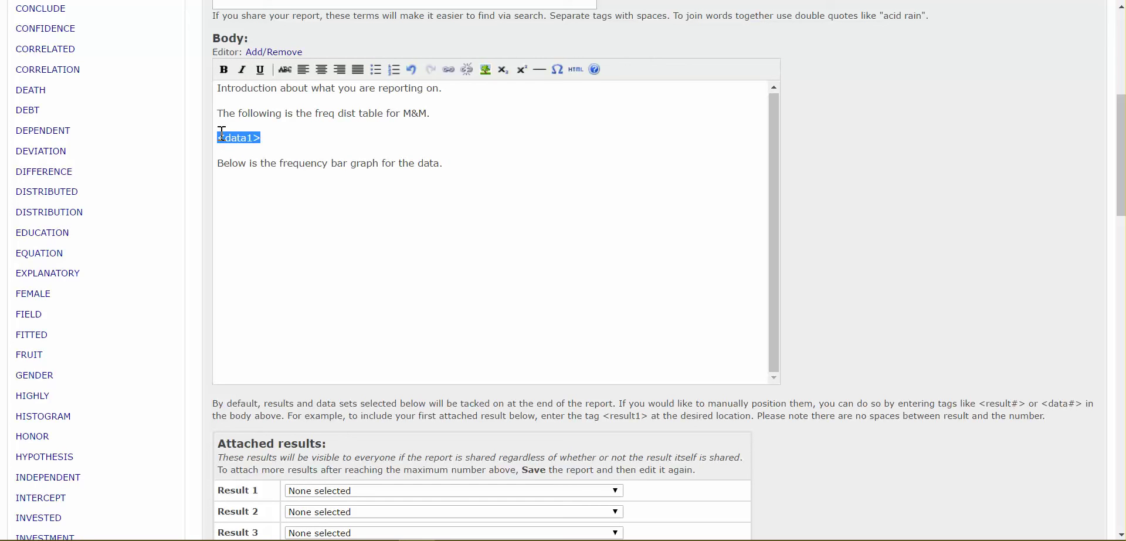
left_click(226, 186)
type("<result1?")
key("BackSpace")
type(">")
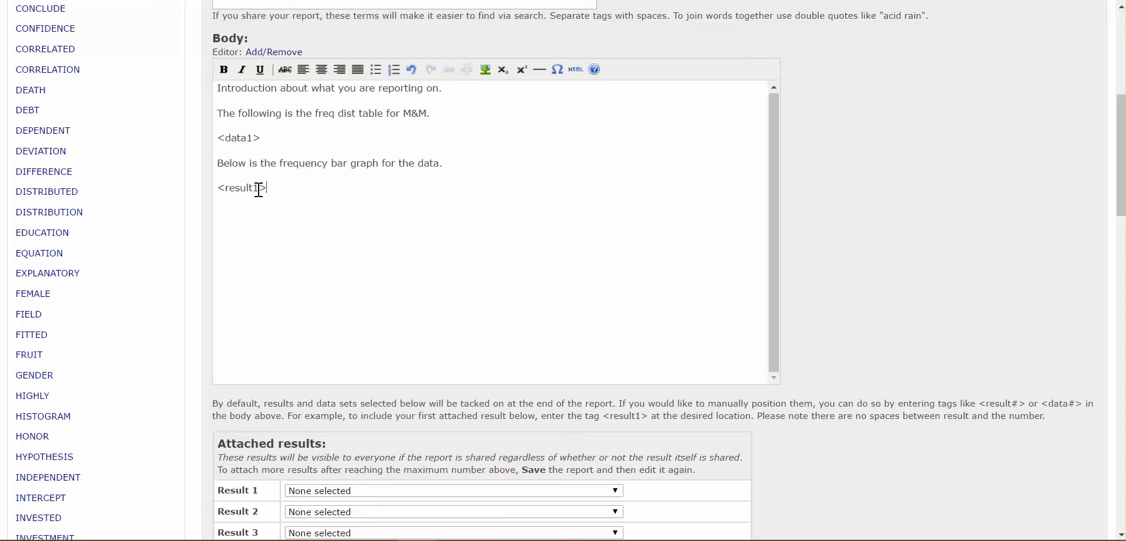
scroll(303, 259, "down", 3)
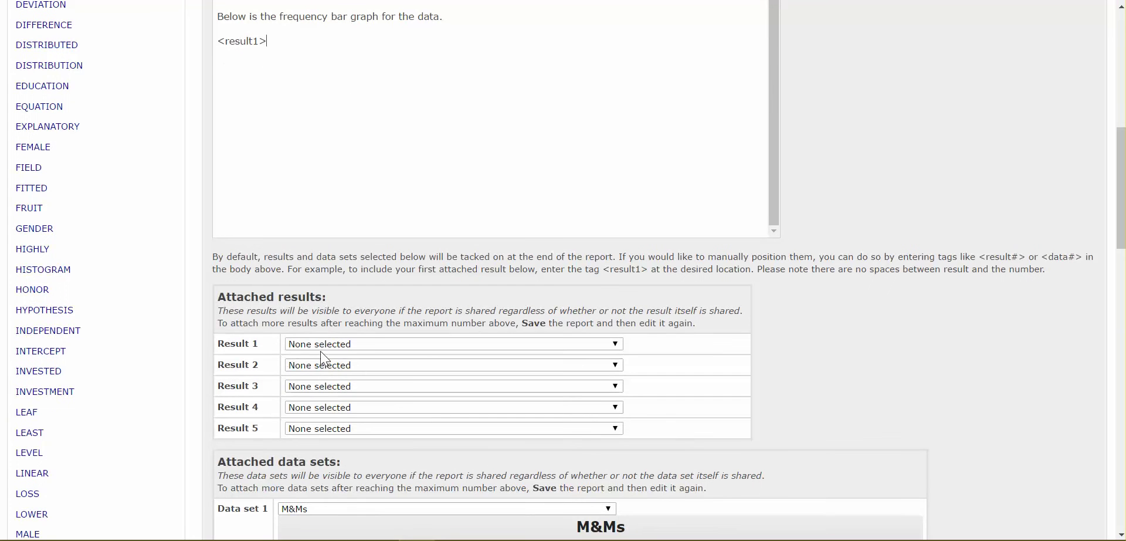
Attach the MM Bar Freq chart as Result 1.
left_click(326, 347)
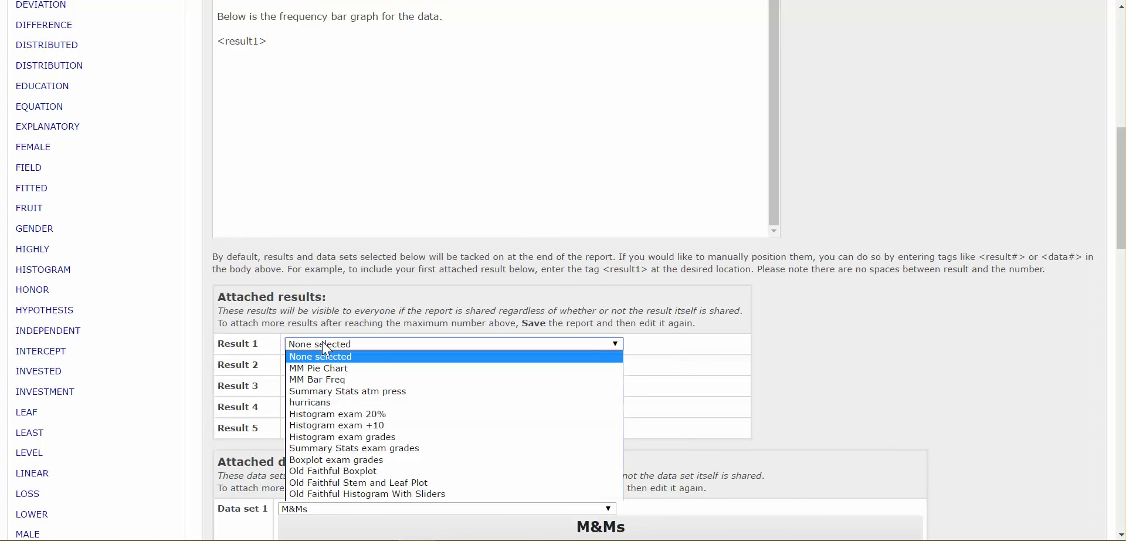
left_click(347, 380)
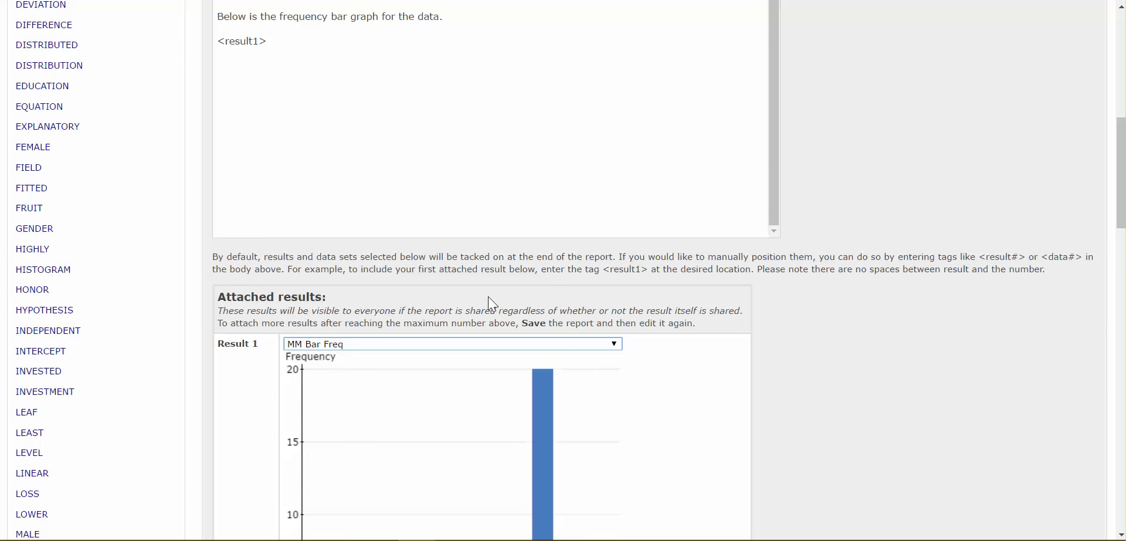
scroll(505, 301, "down", 7)
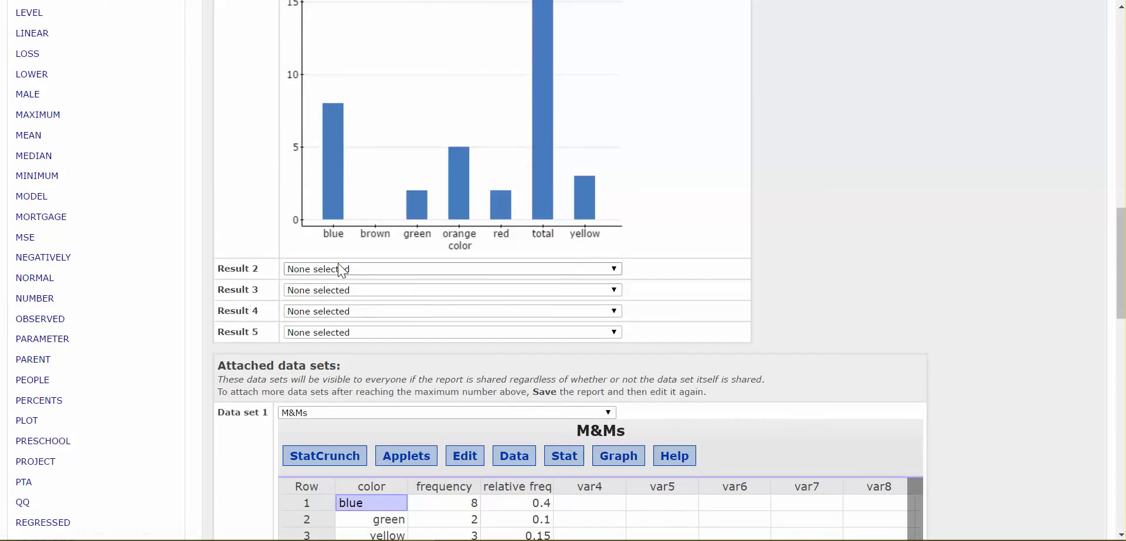
Attach the MM Pie Chart as Result 2.
left_click(345, 268)
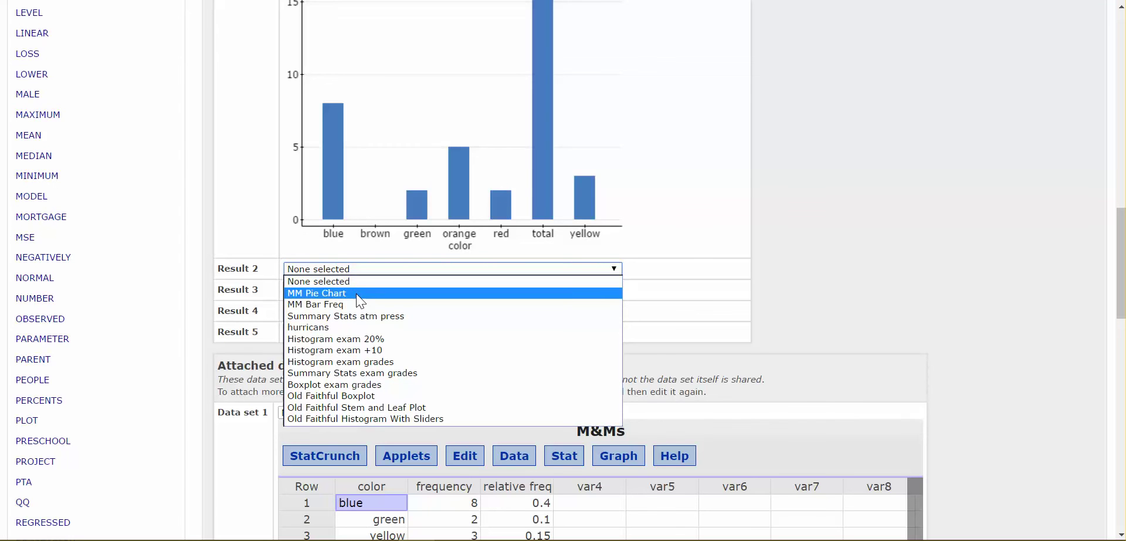
left_click(357, 294)
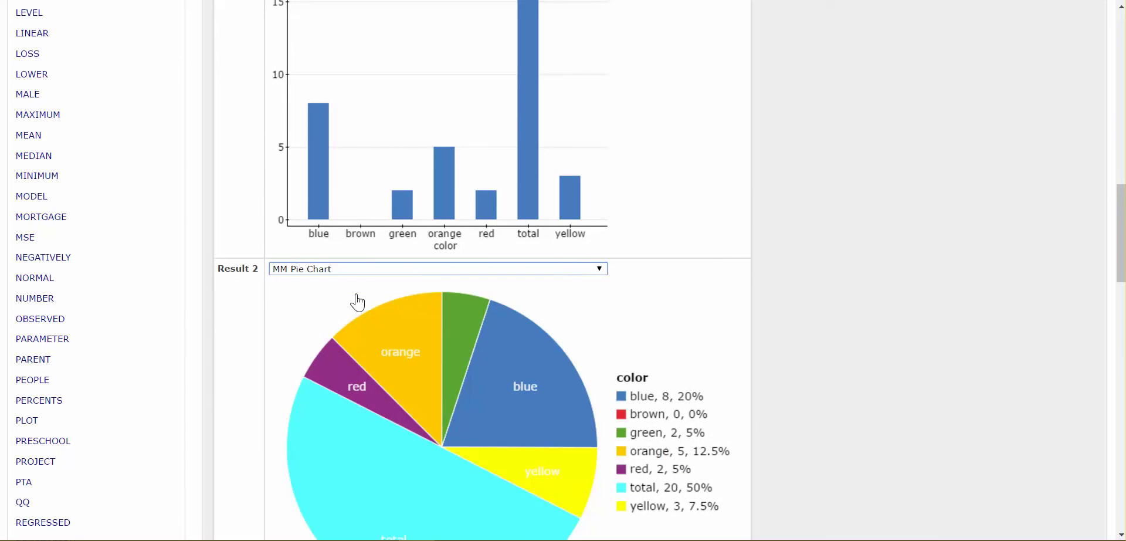
scroll(378, 260, "up", 9)
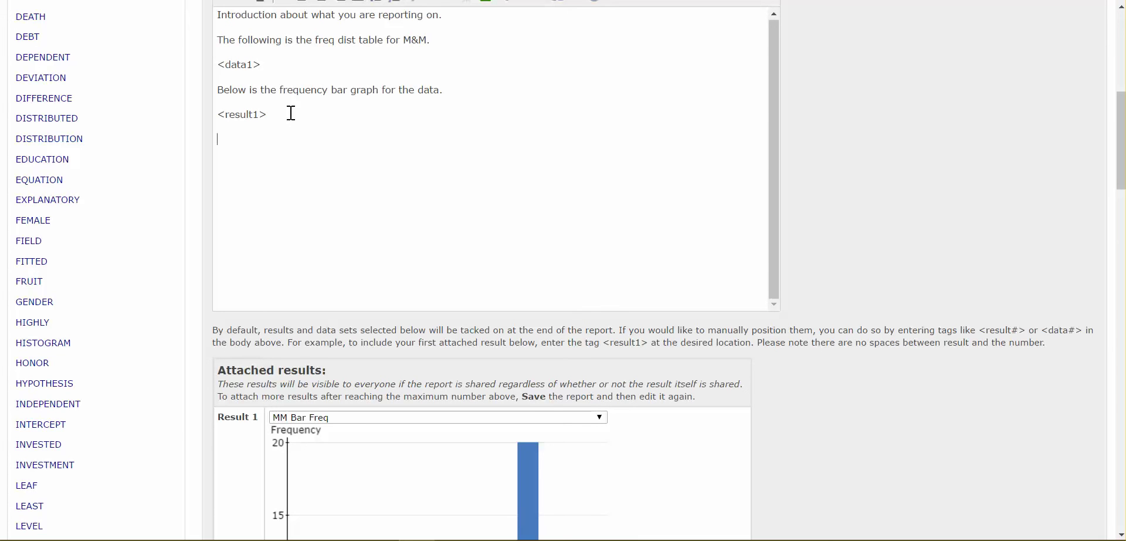
Type 'I also have a pie chart.', the <result2> tag, and 'Answer a question, give conclusion for the report.'.
type("I also hav")
type("e a ")
type("pei")
key("BackSpace")
key("BackSpace")
type("ie chart. ")
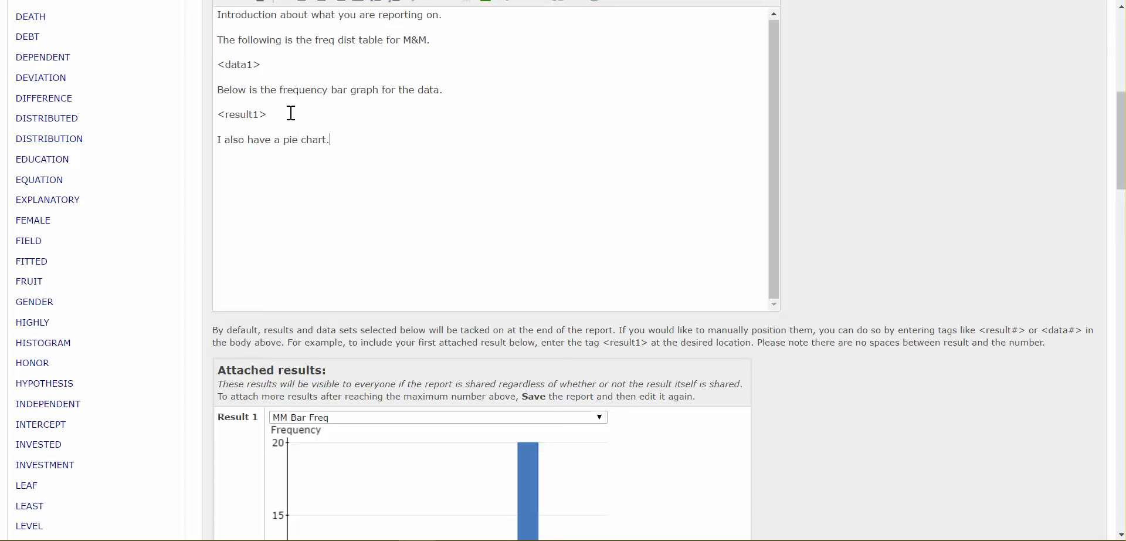
type("<result")
type("2>")
type("Answer a ")
type("question, give ")
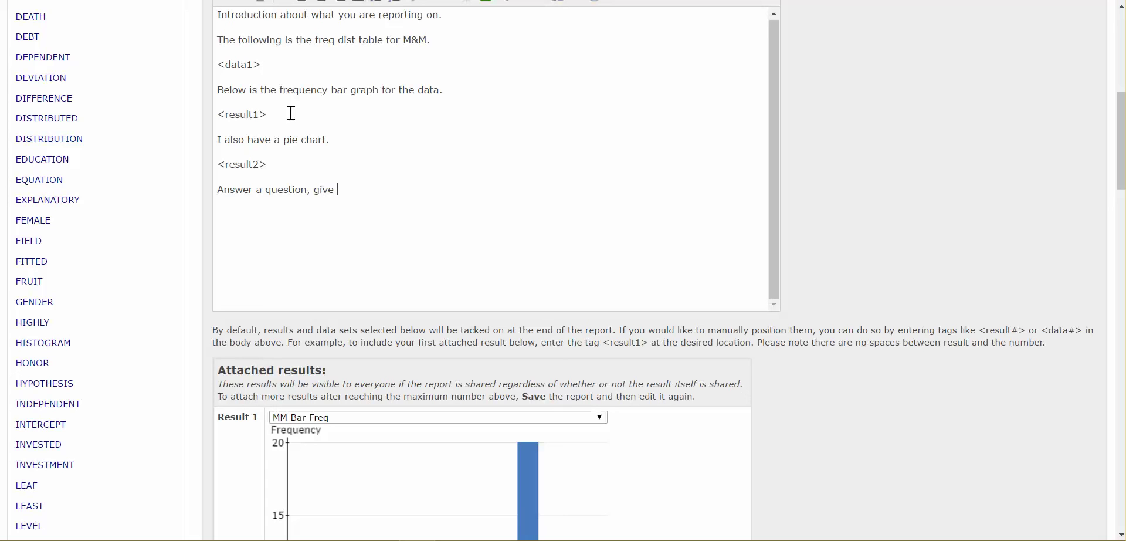
type("conclusion for the rep")
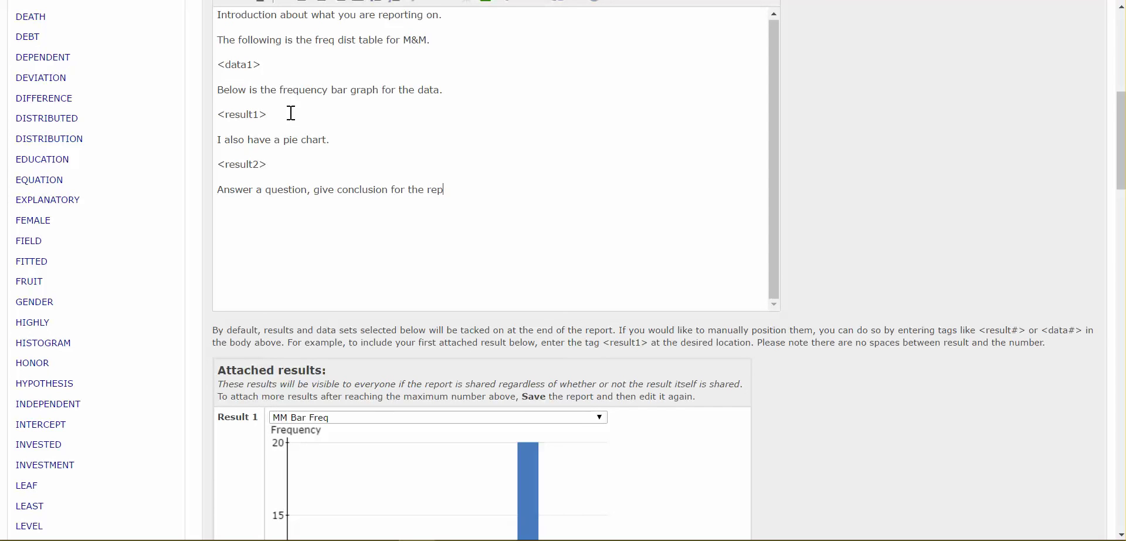
type("ort.")
Save the finished M&M's report with its introduction, data table, charts and conclusion.
scroll(301, 212, "down", 15)
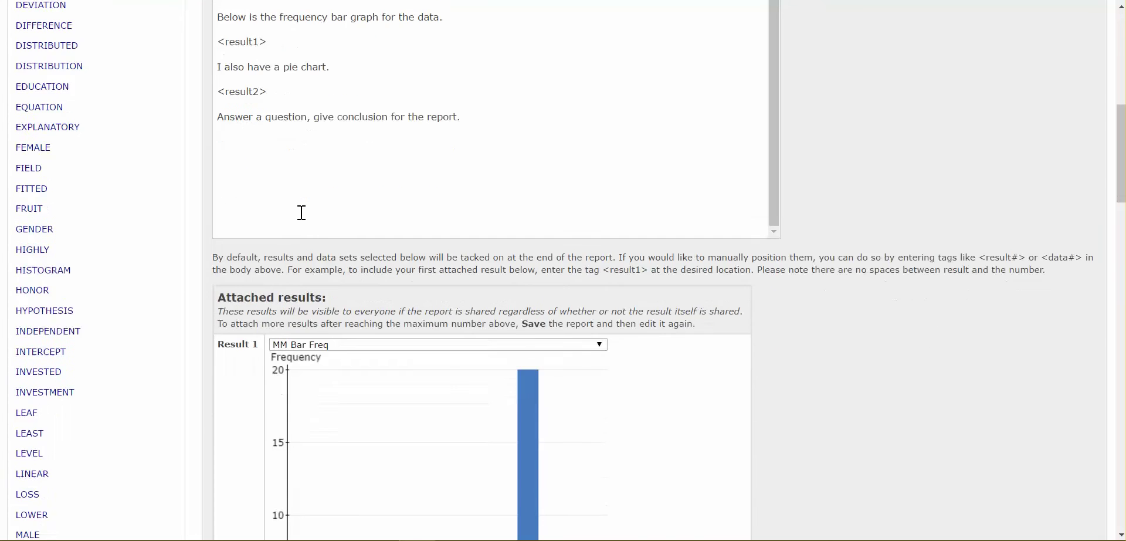
scroll(302, 220, "down", 8)
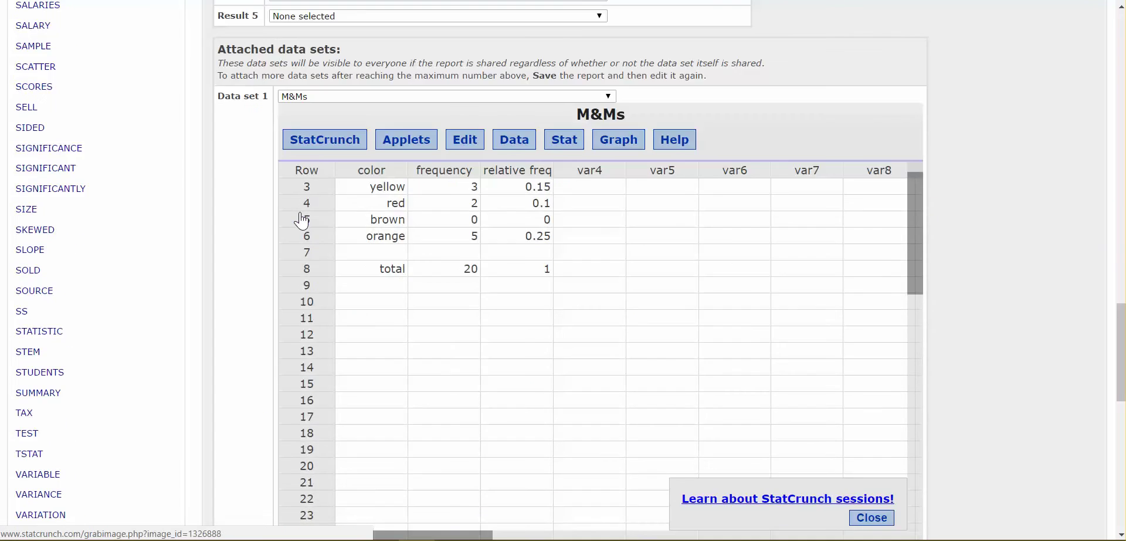
scroll(1049, 318, "down", 10)
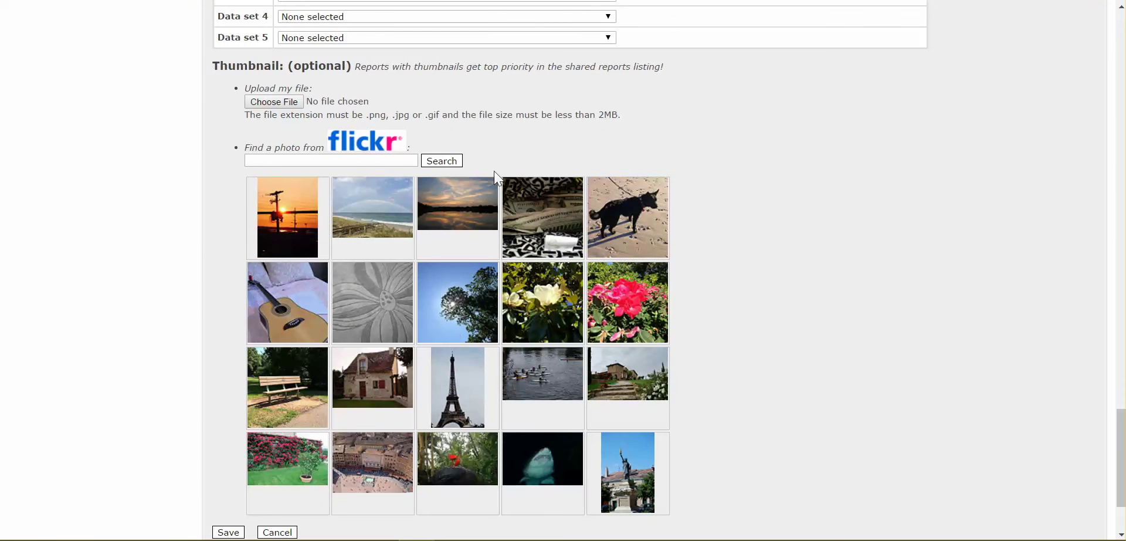
scroll(814, 314, "down", 3)
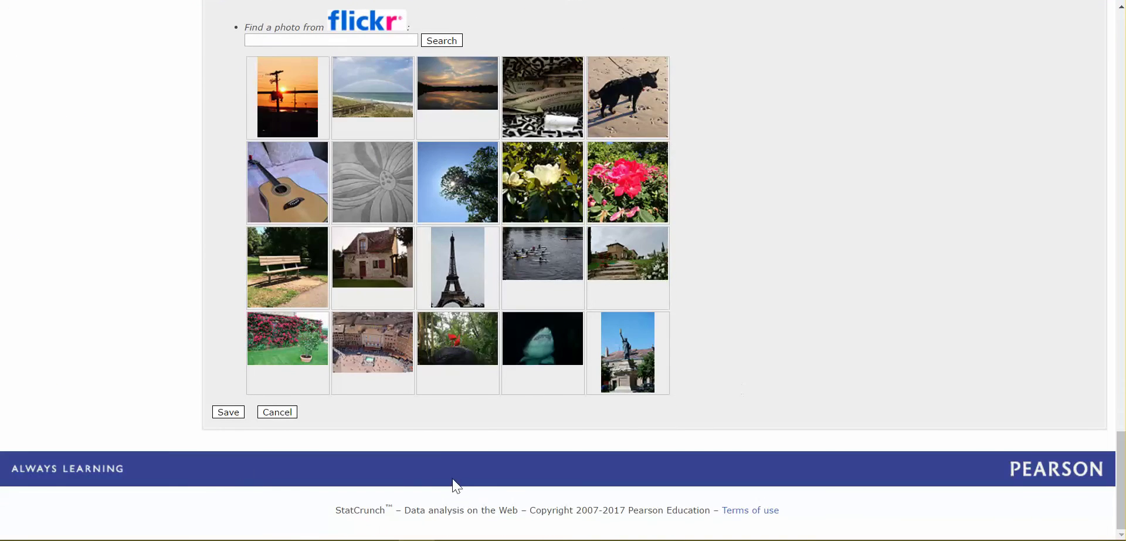
left_click(231, 413)
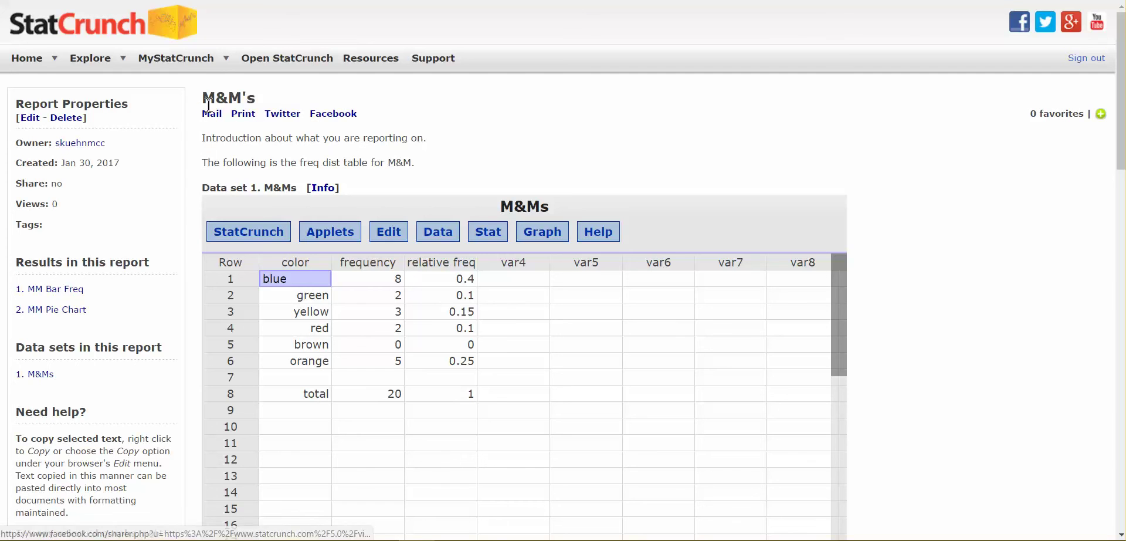
left_click_drag(254, 97, 201, 97)
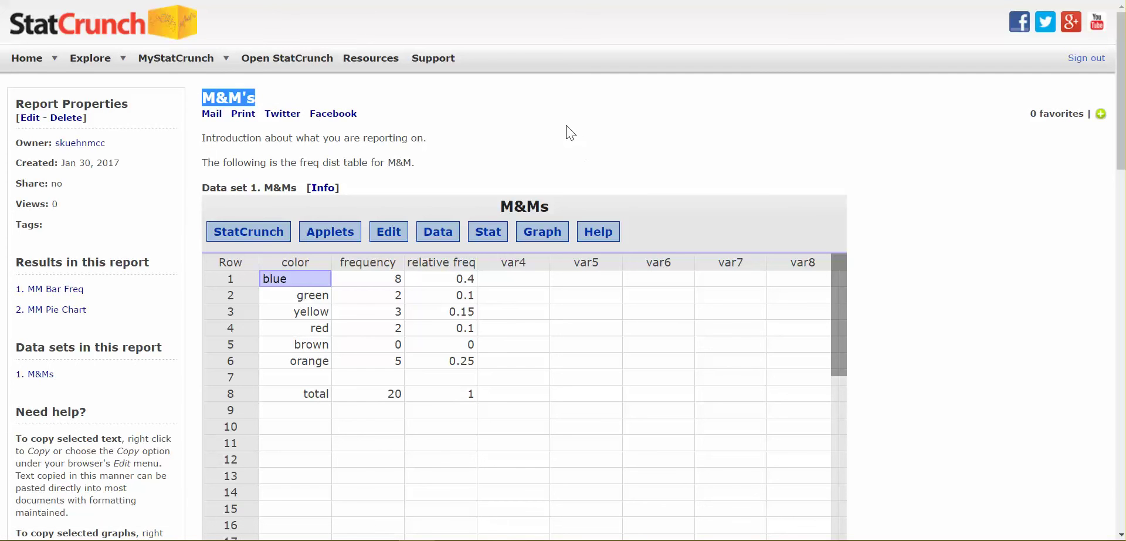
left_click_drag(201, 138, 427, 141)
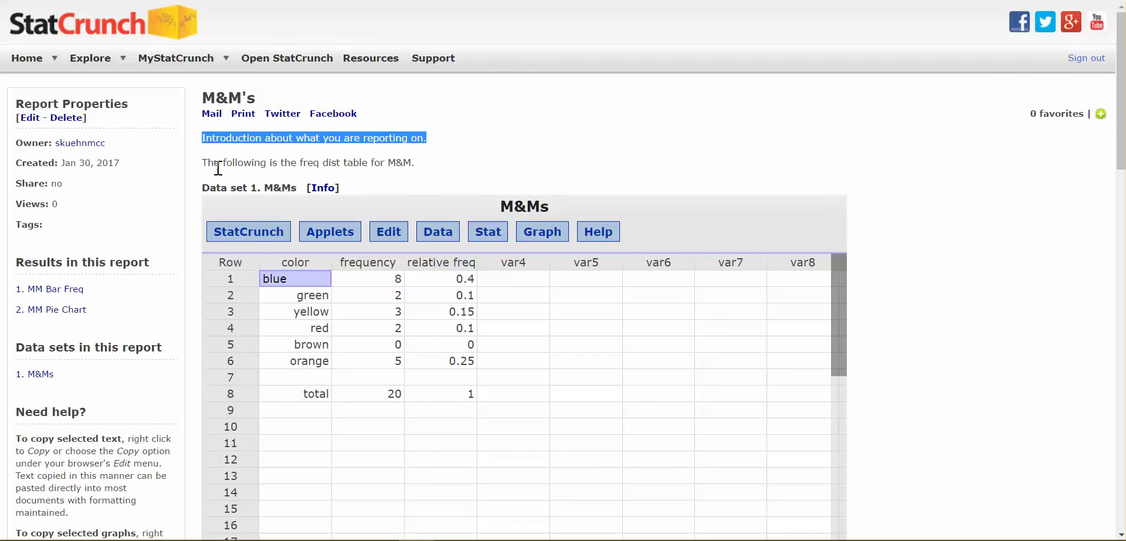
left_click_drag(201, 164, 432, 162)
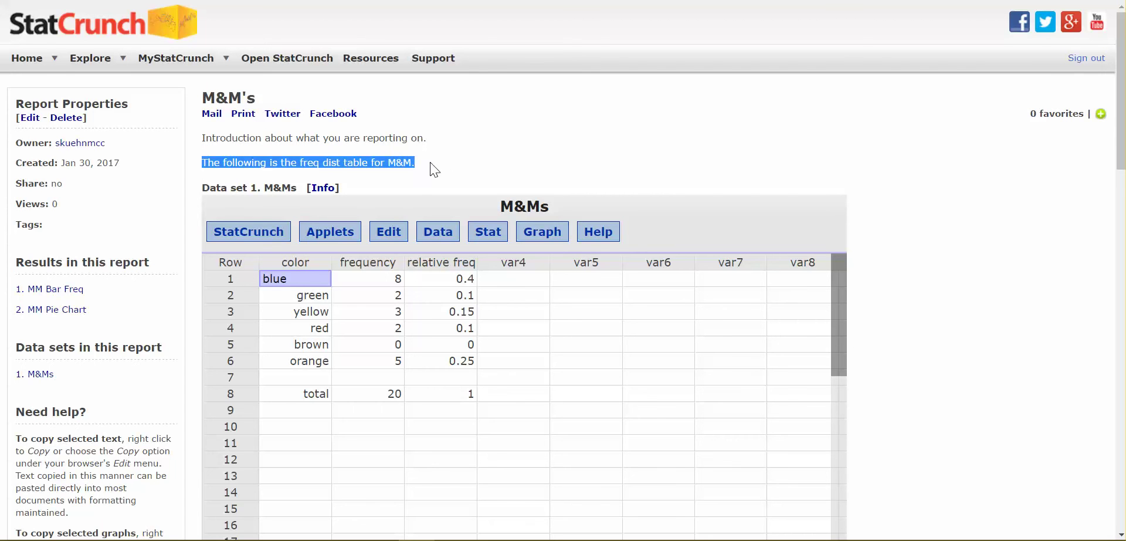
scroll(440, 164, "down", 3)
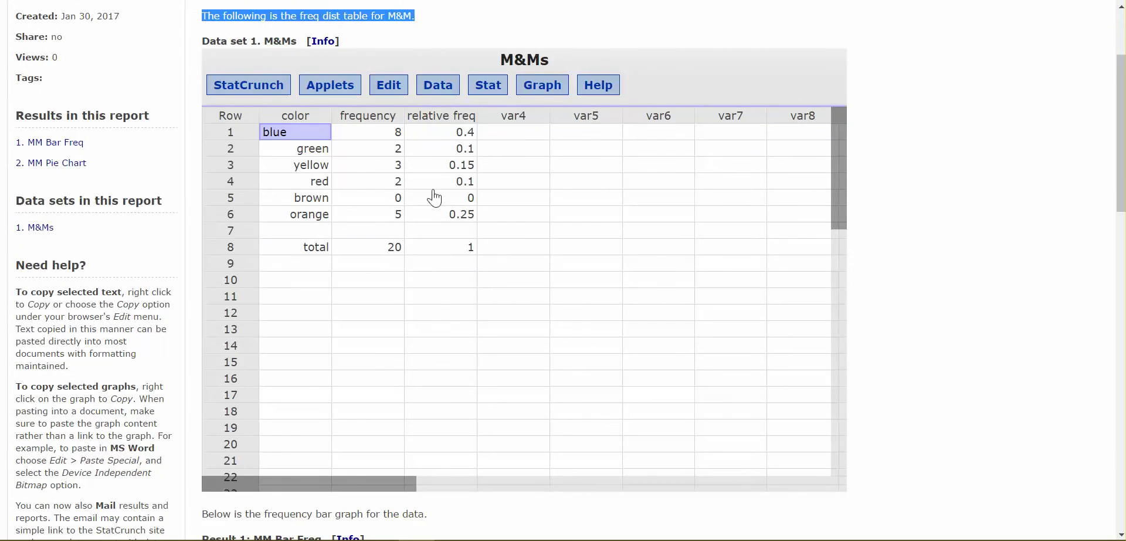
scroll(437, 254, "down", 2)
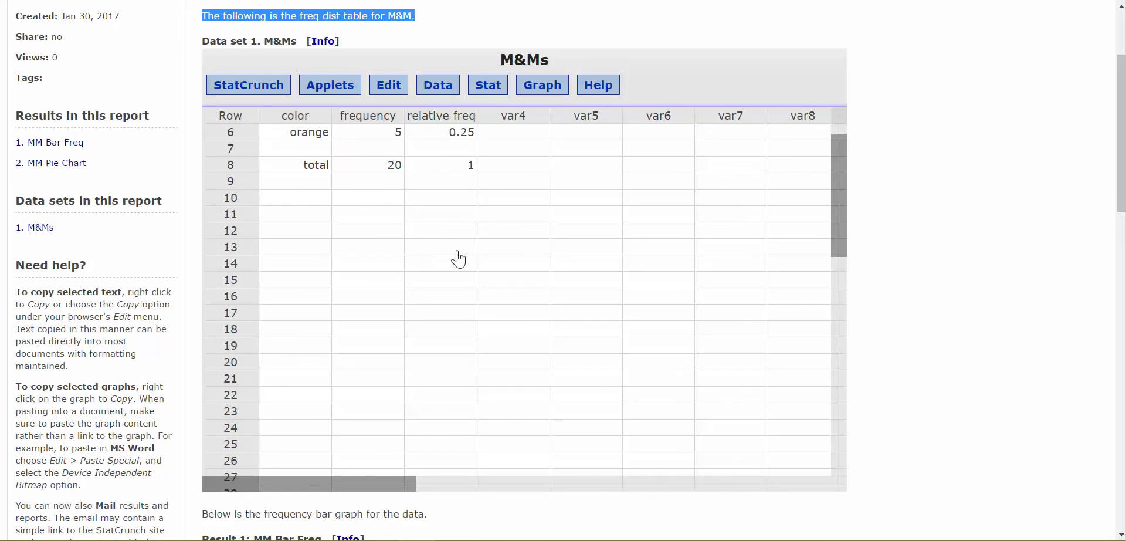
scroll(871, 188, "down", 6)
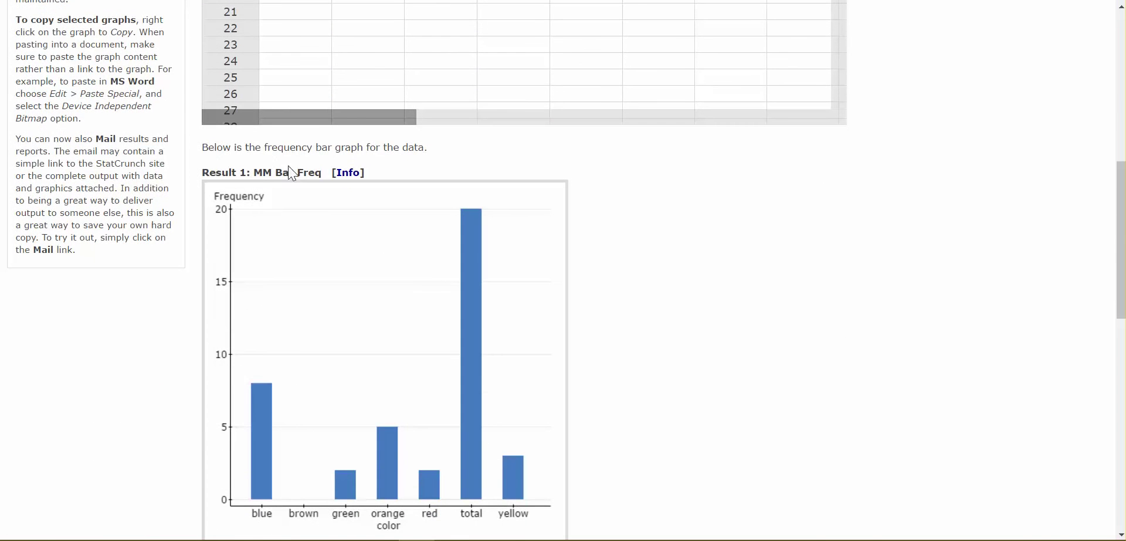
left_click_drag(201, 148, 428, 148)
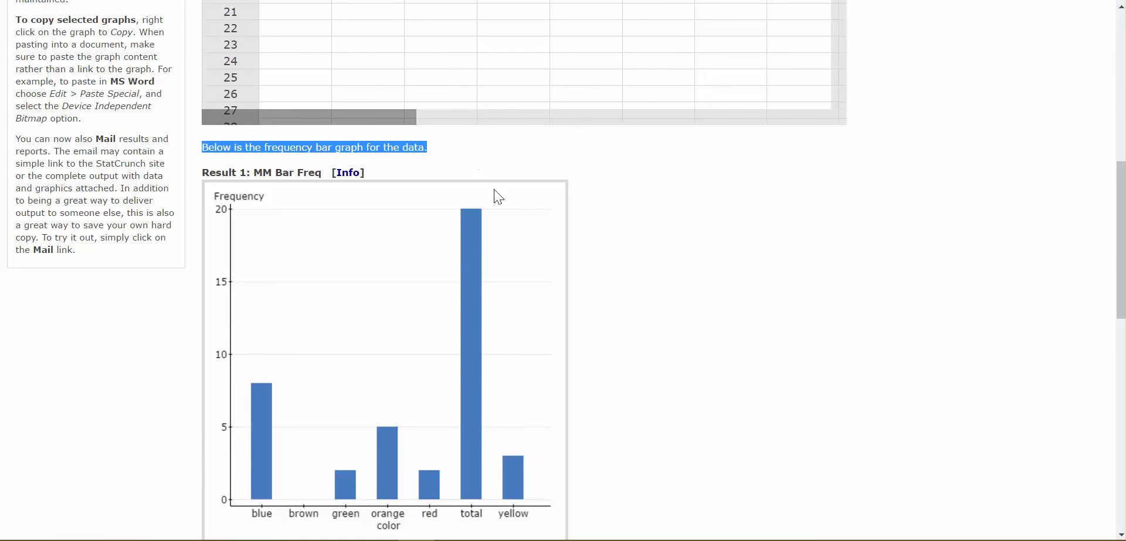
scroll(673, 227, "down", 7)
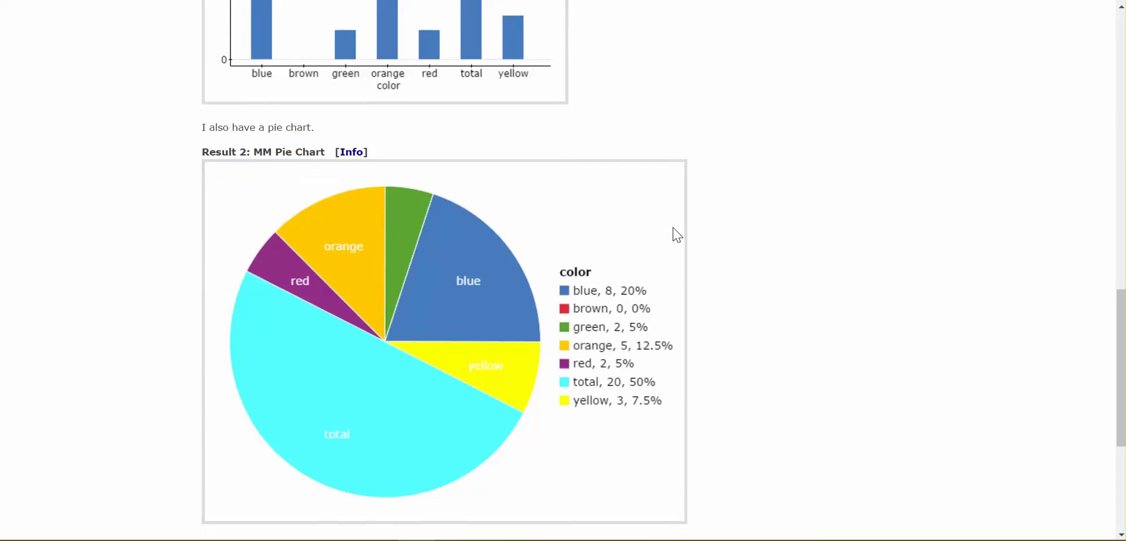
left_click_drag(201, 127, 346, 126)
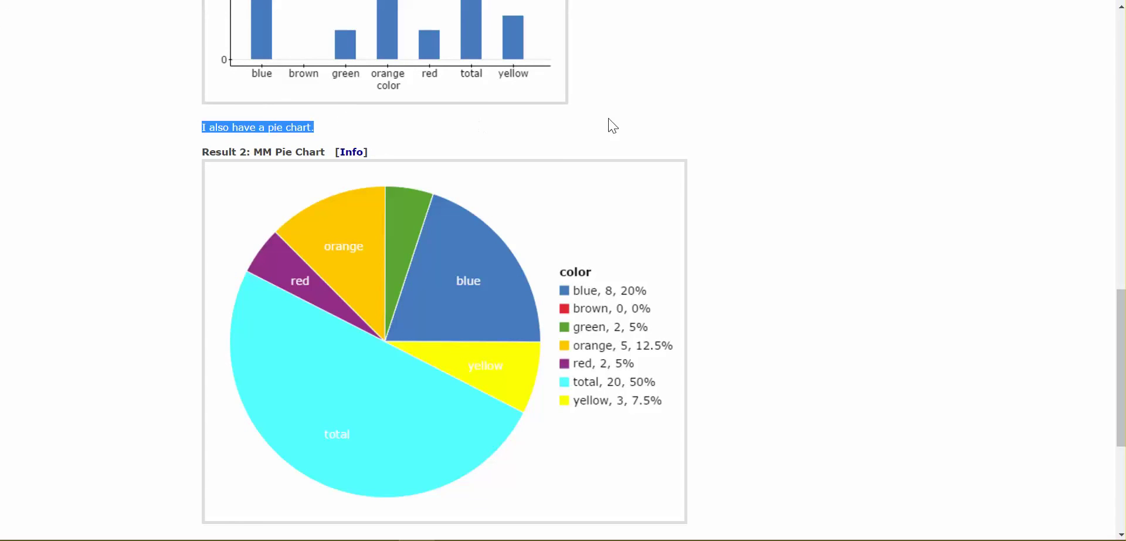
scroll(793, 154, "down", 5)
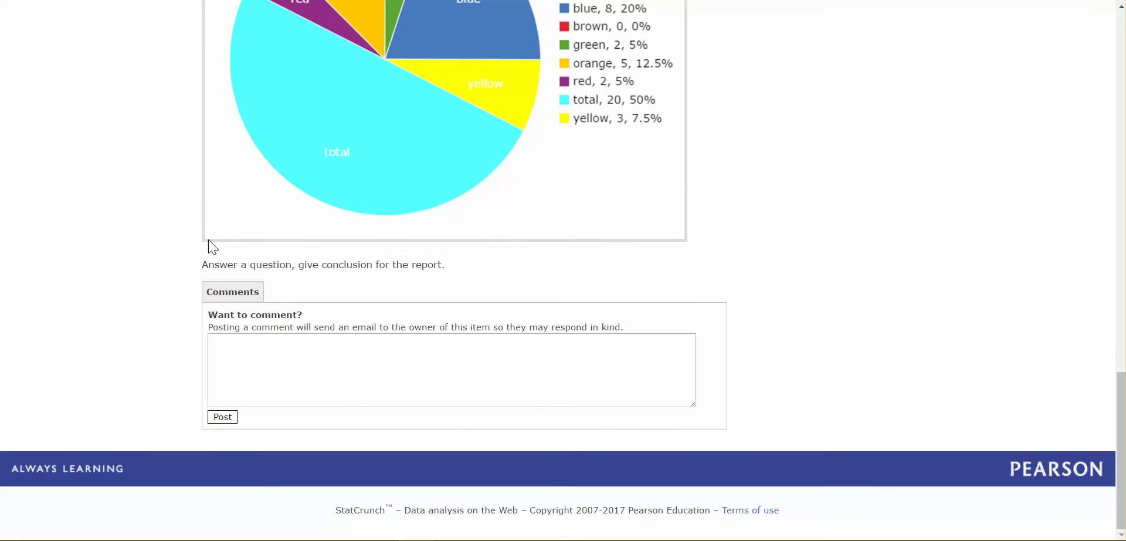
left_click_drag(202, 265, 467, 262)
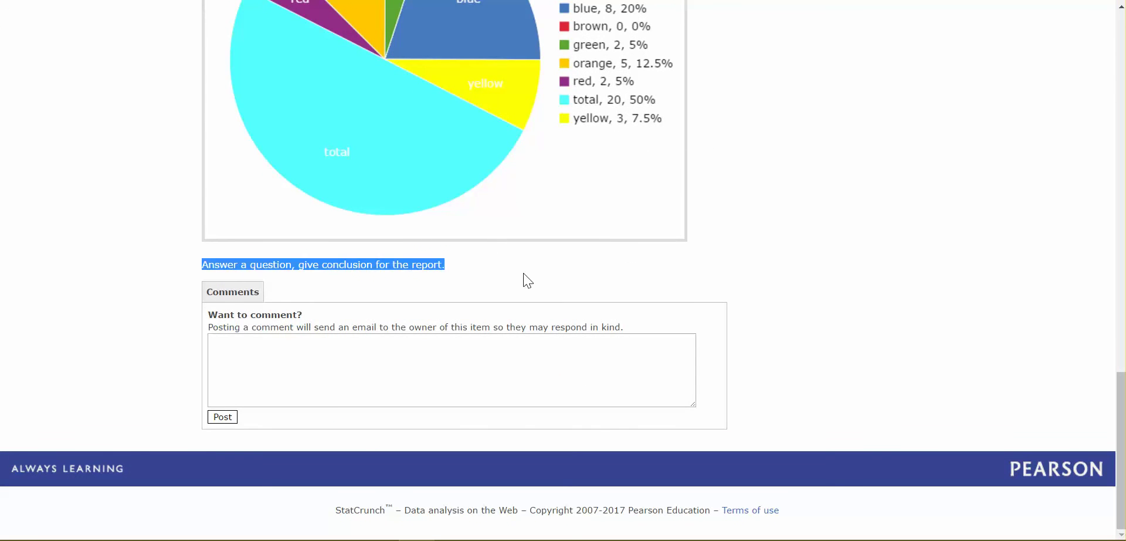
scroll(759, 241, "up", 15)
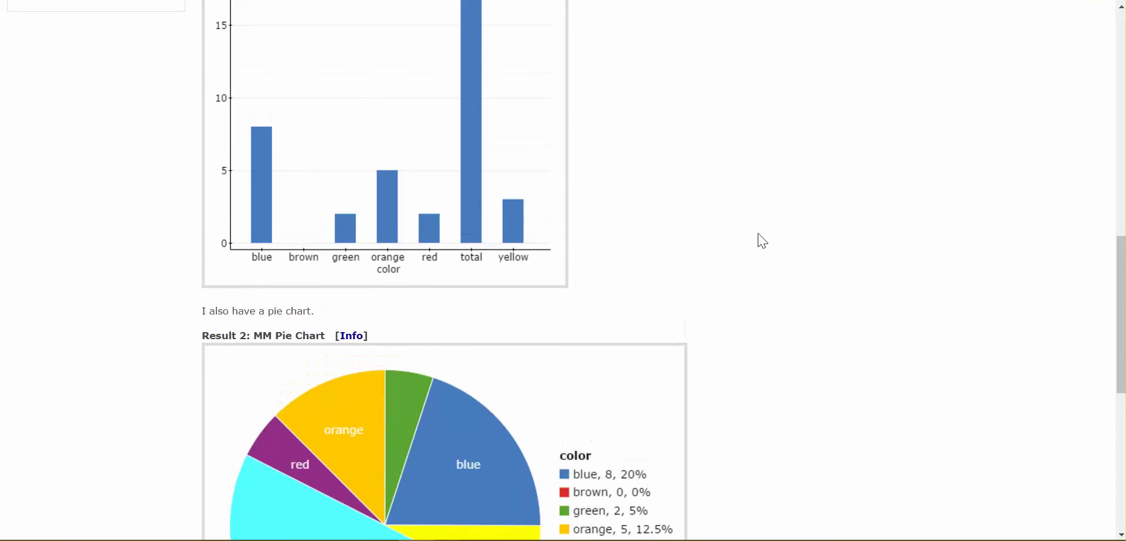
scroll(931, 150, "up", 5)
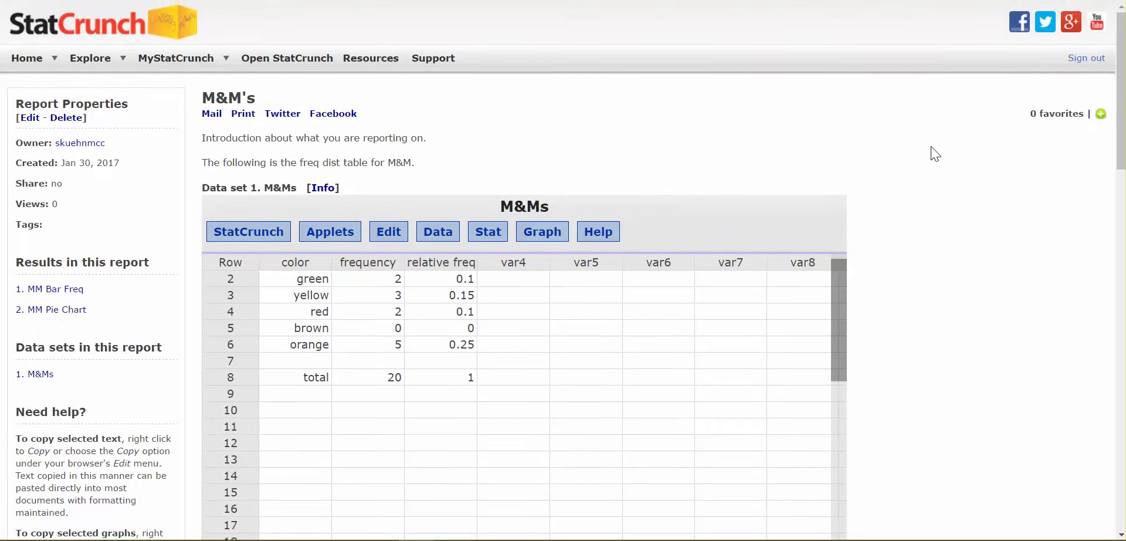